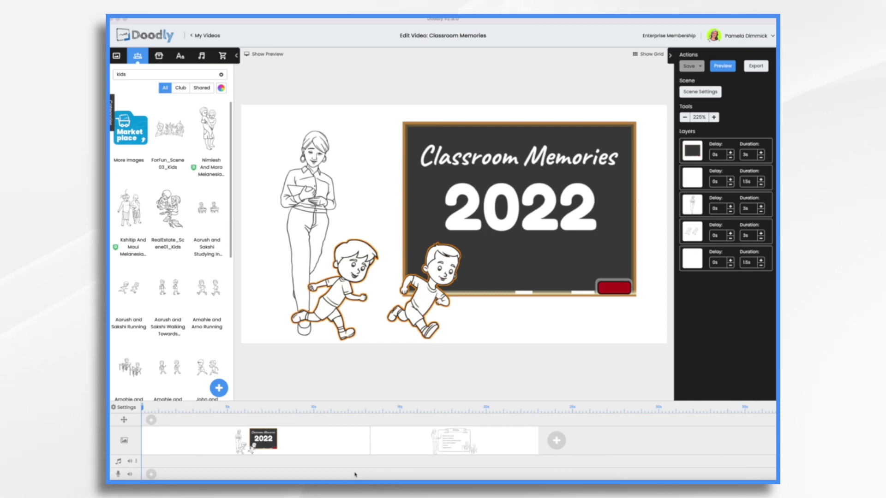
Open the Outline scene, the second scene on the Classroom Memories timeline.
left_click(455, 441)
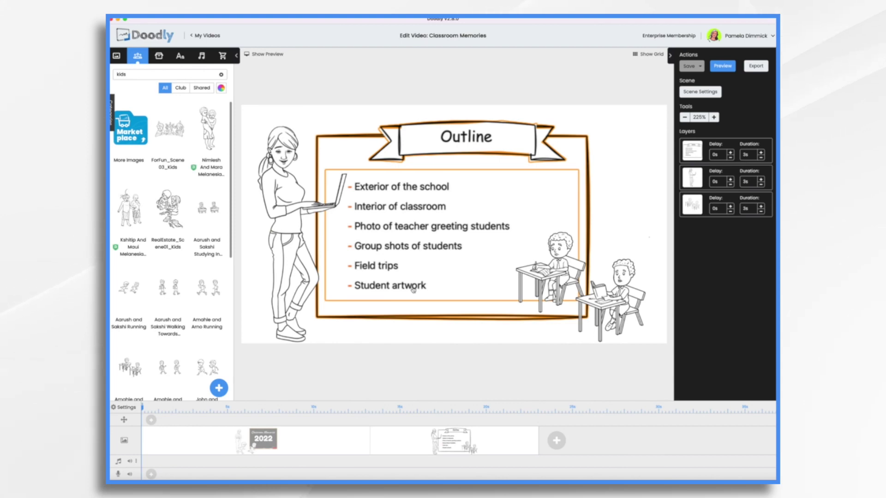
Create a new video titled 'Classroom Memories 2022' from My Videos.
left_click(207, 35)
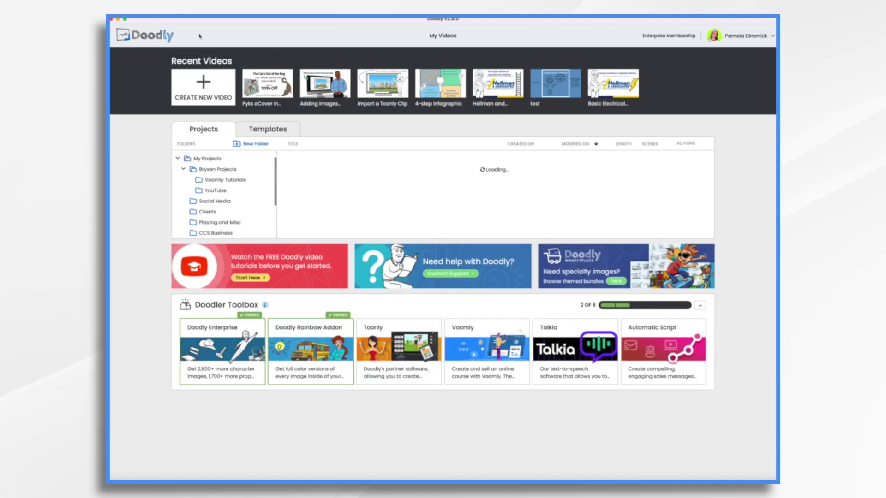
left_click(213, 87)
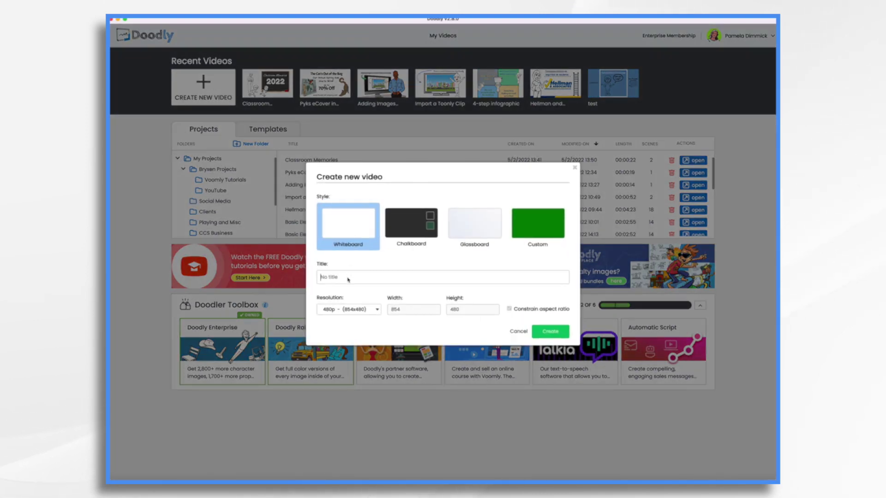
type("Classroom Memories 2022")
key("Return")
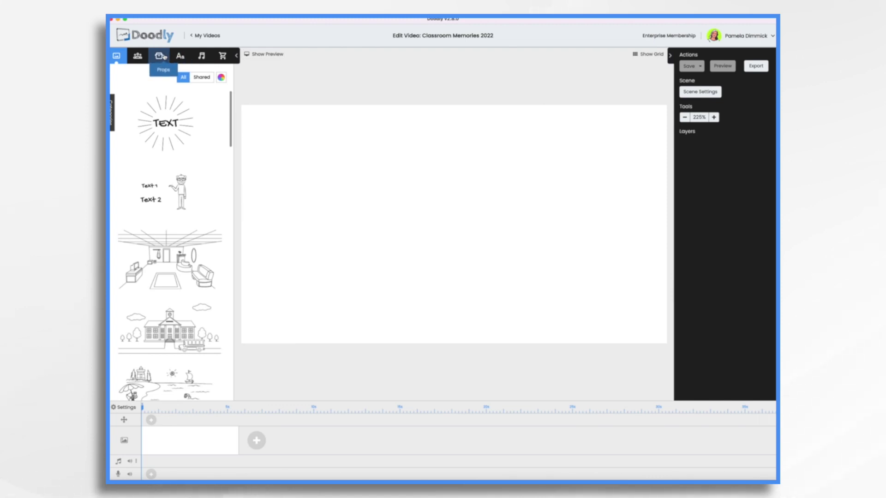
Upload all 28 school photos into the Props library as custom images.
left_click(161, 56)
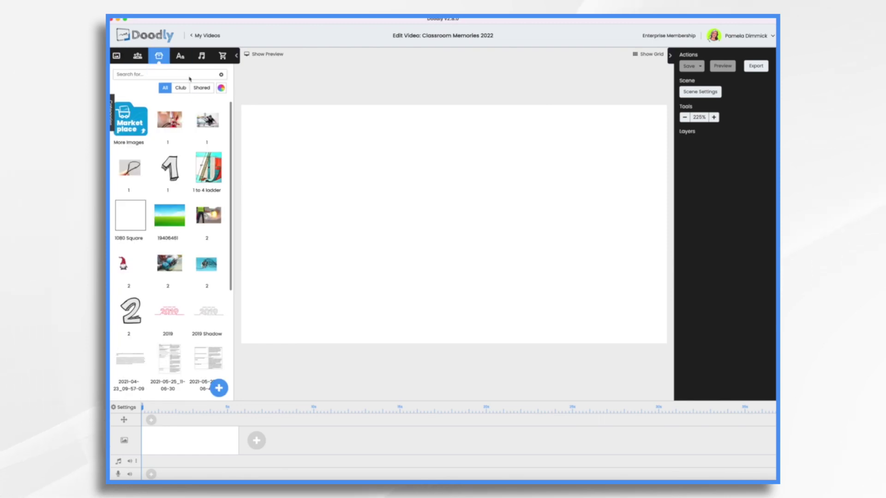
left_click(225, 390)
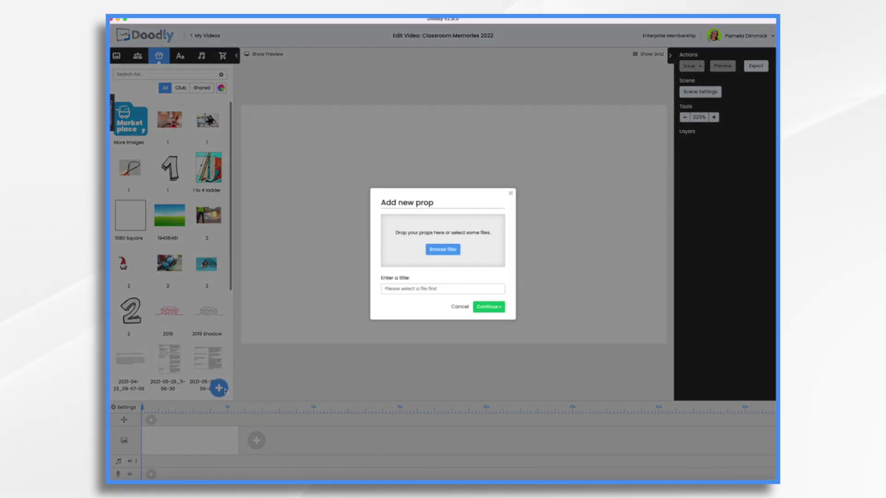
left_click(449, 252)
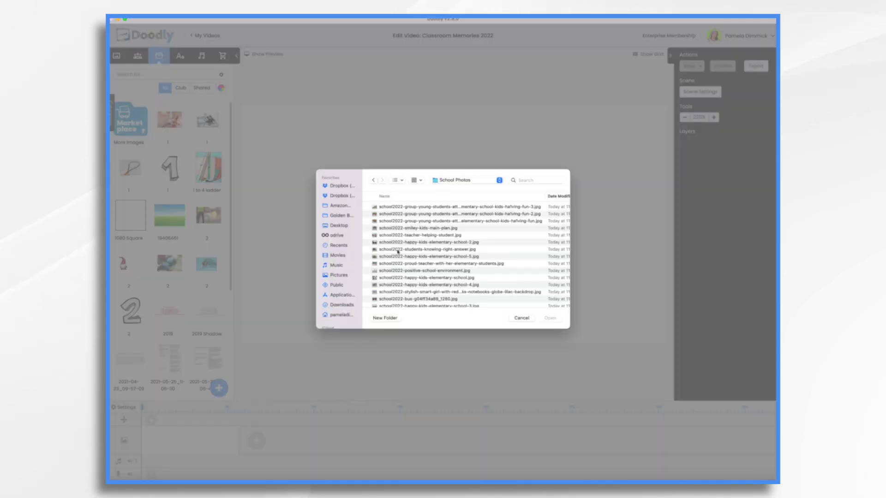
left_click(408, 207)
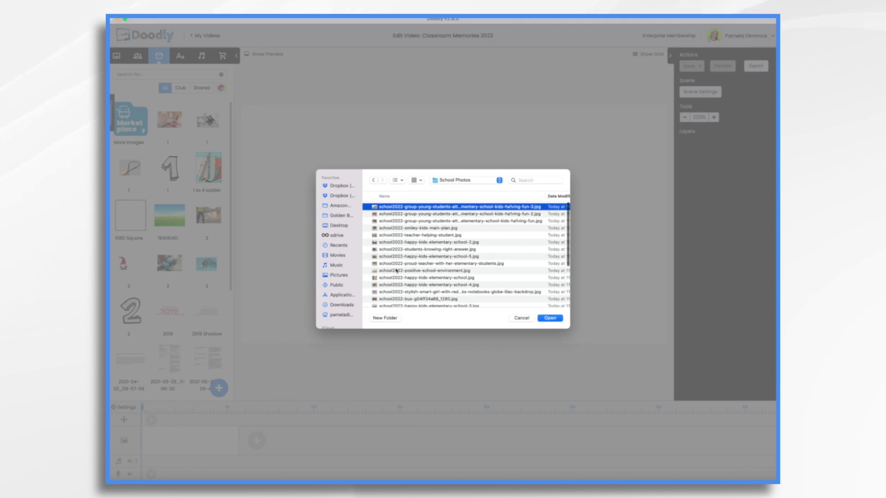
scroll(396, 271, "down", 5)
left_click(396, 301, "shift")
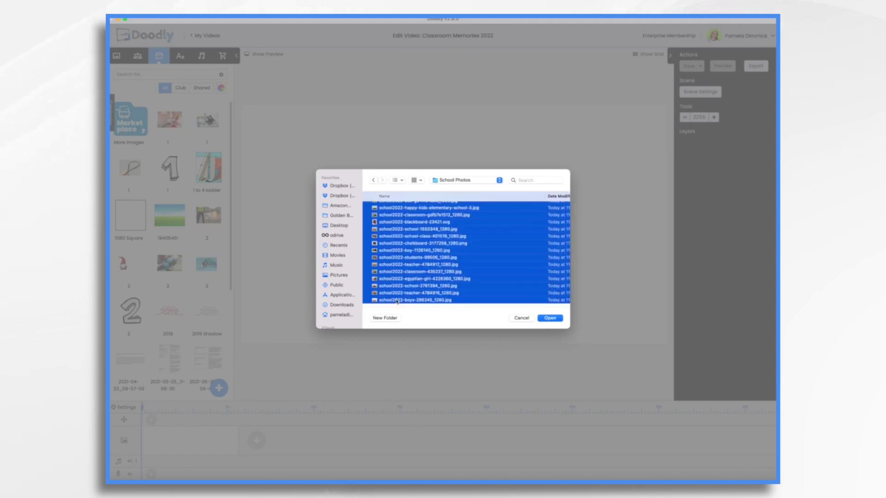
left_click(554, 320)
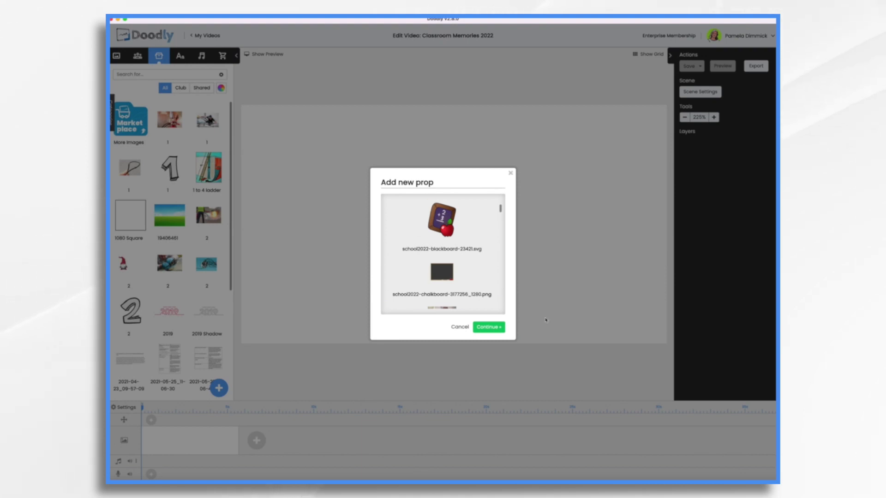
left_click(487, 326)
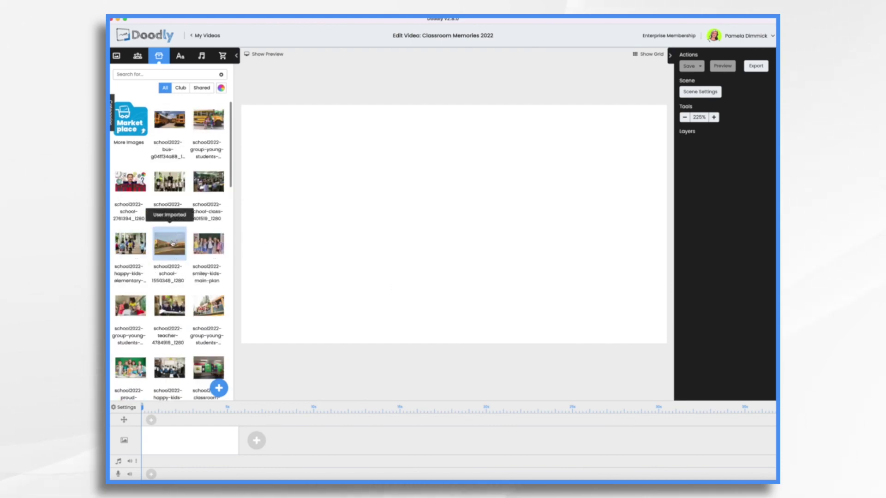
Place the school-1550348 photo at upper left and the classroom-435227 photo overlapping at lower right.
left_click_drag(171, 243, 390, 218)
left_click_drag(287, 184, 286, 184)
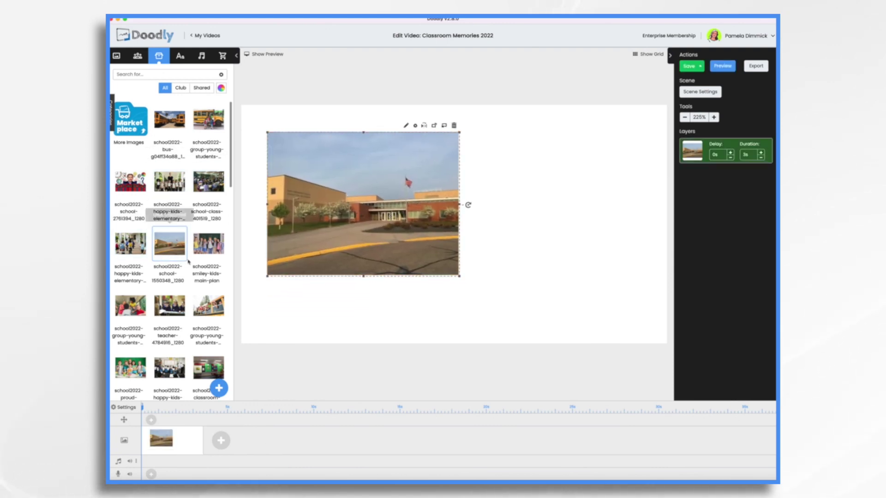
scroll(190, 271, "down", 3)
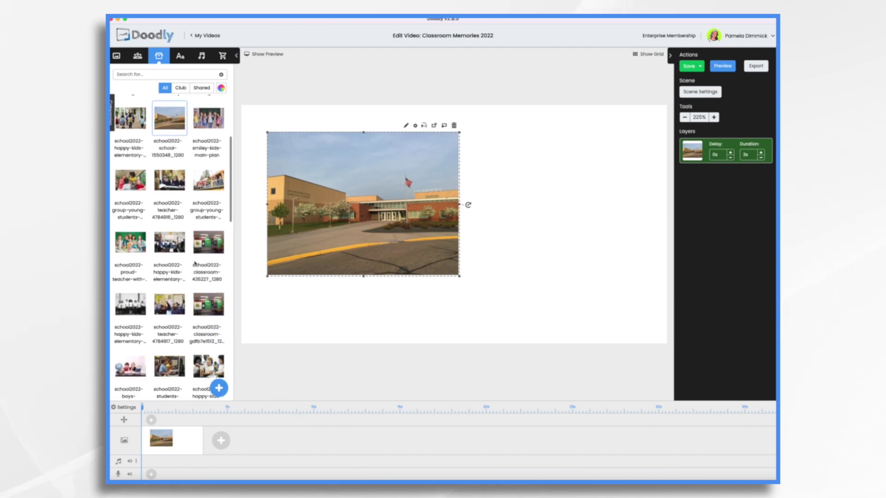
left_click_drag(204, 245, 554, 277)
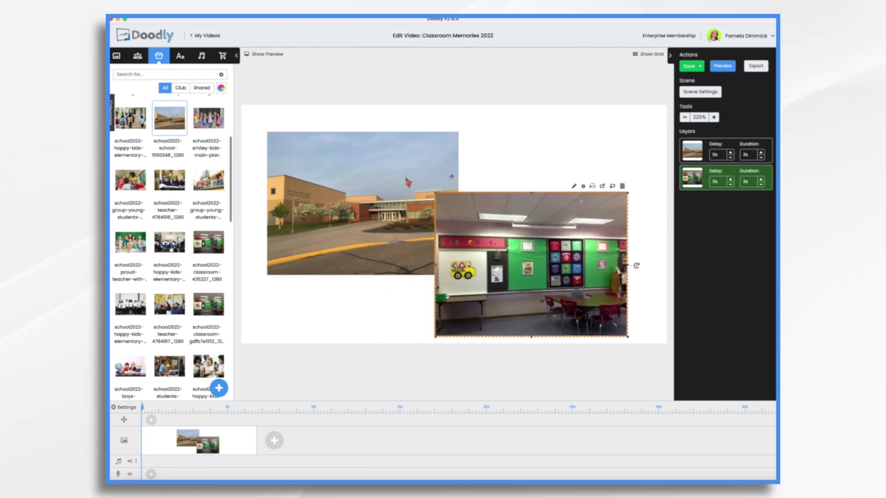
Add a Caveat-Bold title 'Looking back at Our Classroom Memories' with word wrap on.
left_click(179, 56)
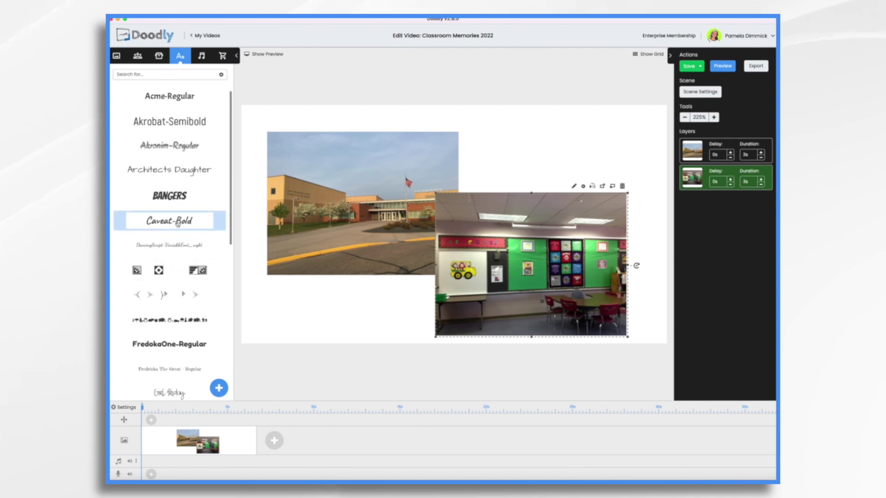
left_click_drag(177, 224, 520, 150)
double_click(519, 149)
type("Looking ba")
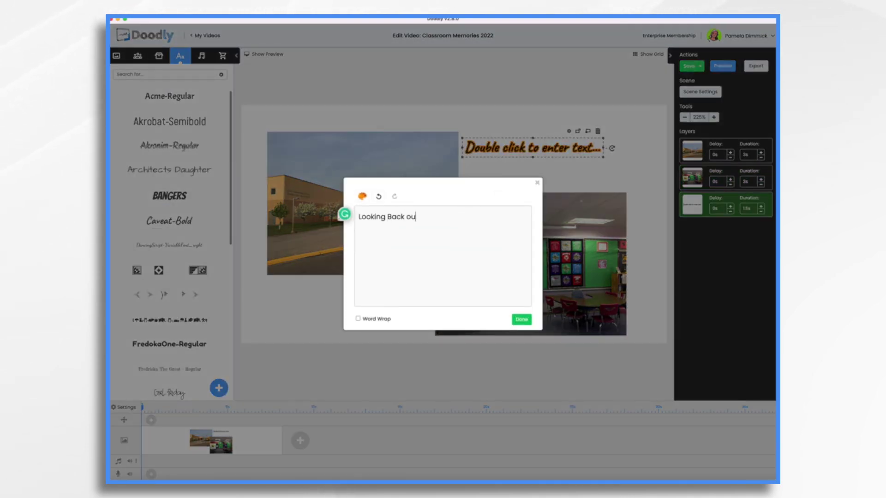
type("ck at Our Classroom Memories")
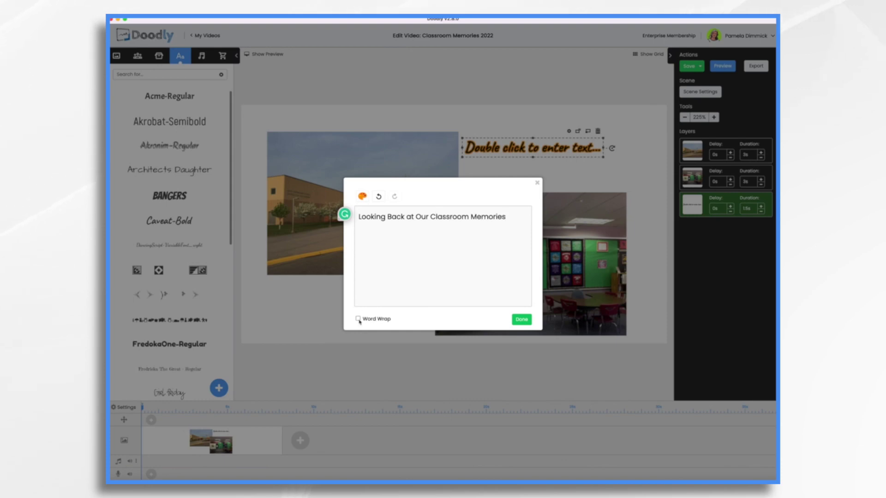
left_click(358, 318)
left_click(521, 319)
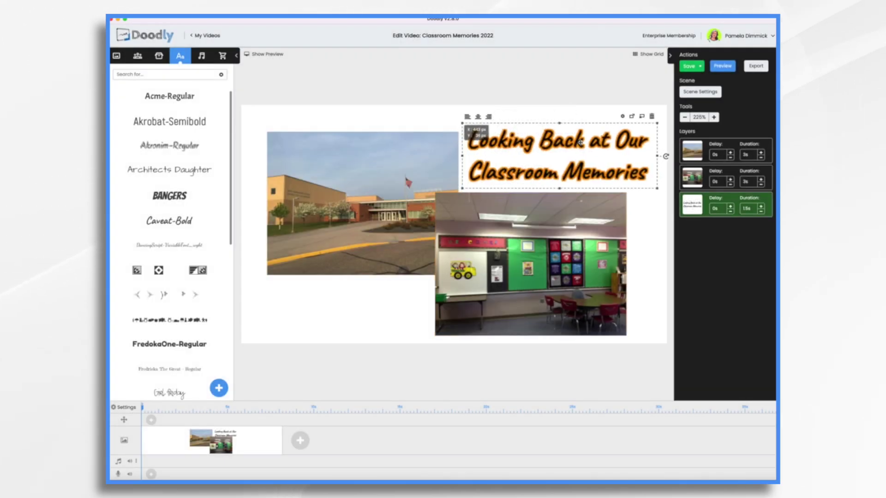
Add a second Caveat-Bold text '2022', enlarge it, and move it below the school photo.
left_click_drag(169, 221, 341, 304)
double_click(387, 305)
triple_click(460, 220)
type("2022")
left_click(524, 320)
left_click_drag(383, 313, 475, 365)
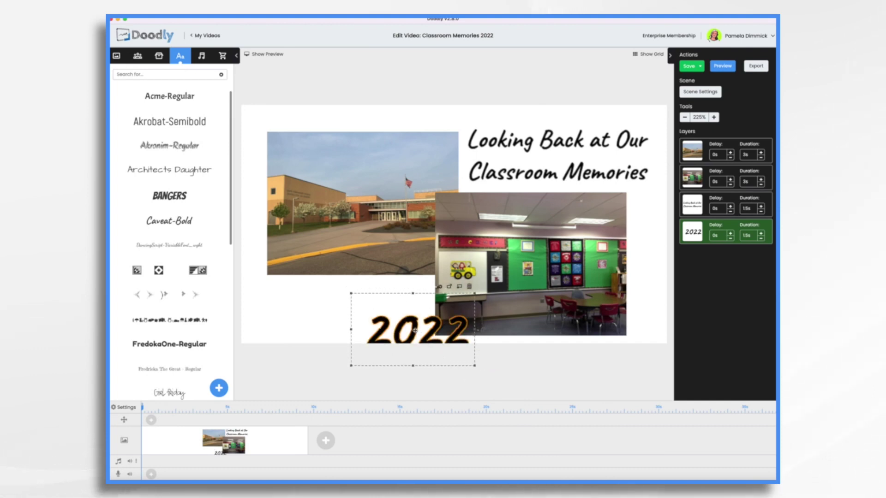
left_click_drag(409, 329, 347, 304)
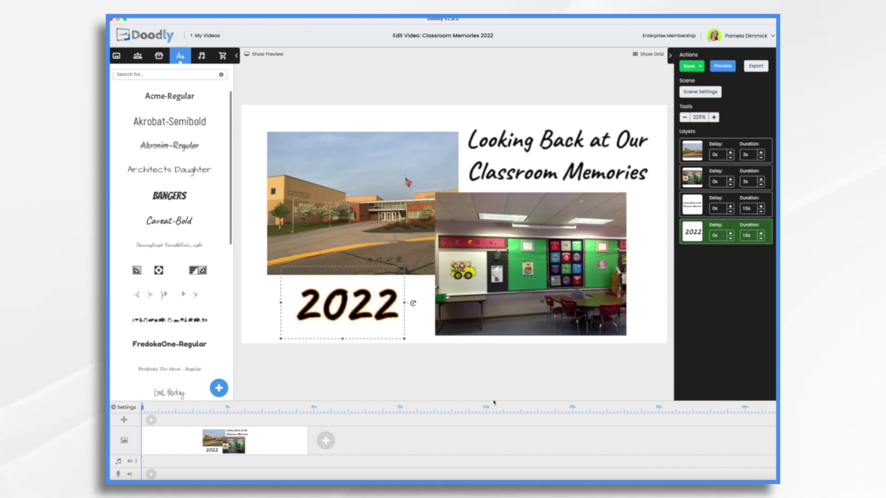
Set the school exterior photo's reveal mode to Fade and save.
left_click(321, 168)
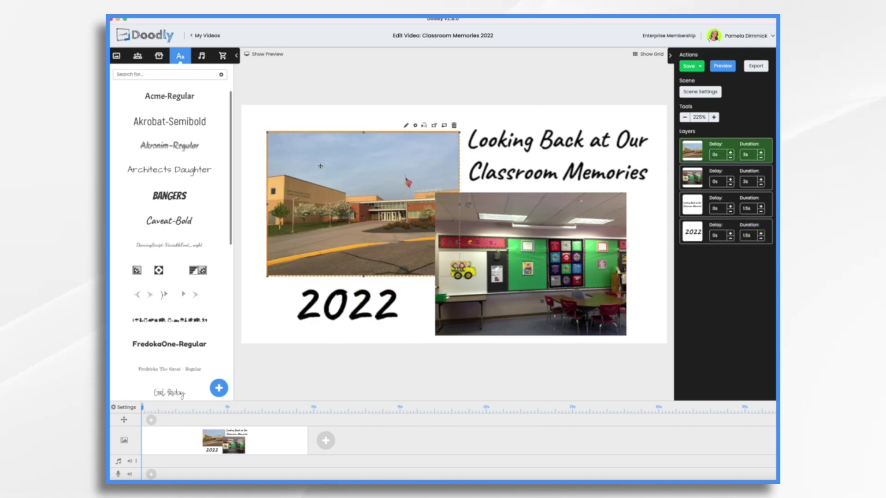
left_click(406, 125)
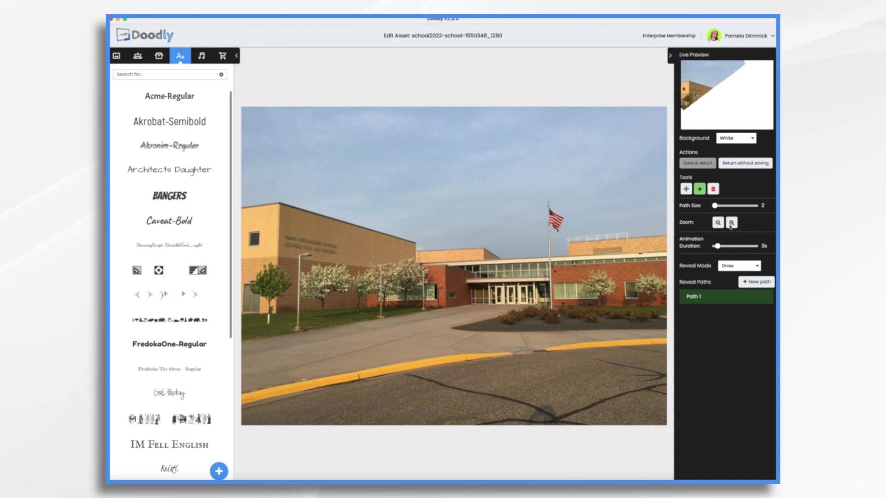
left_click(738, 267)
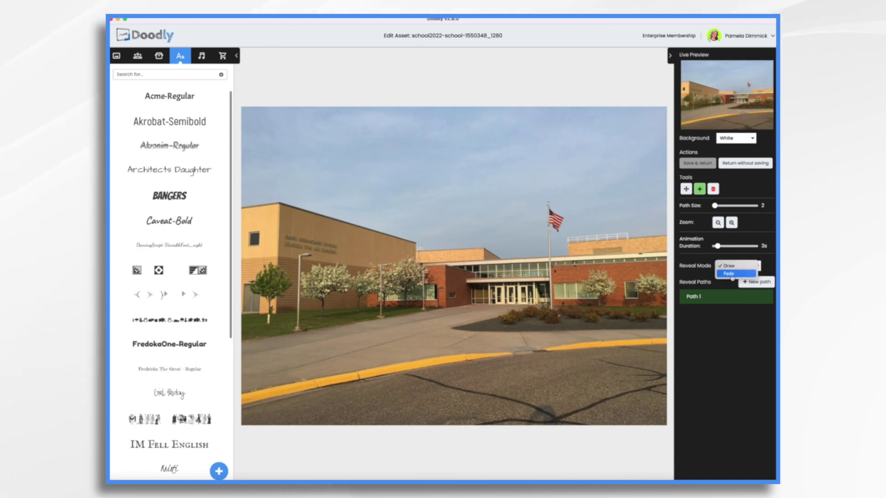
left_click(731, 275)
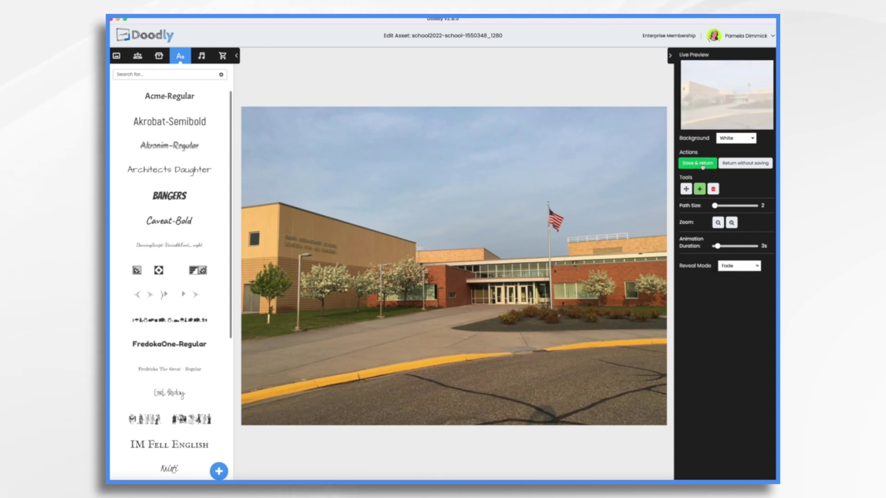
left_click(697, 163)
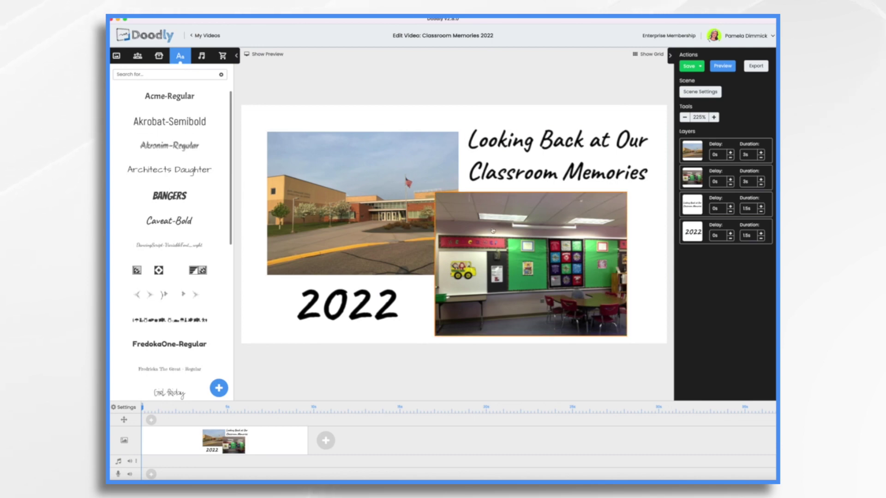
Set the classroom photo to Fade, then move the title layer to second place.
left_click(493, 231)
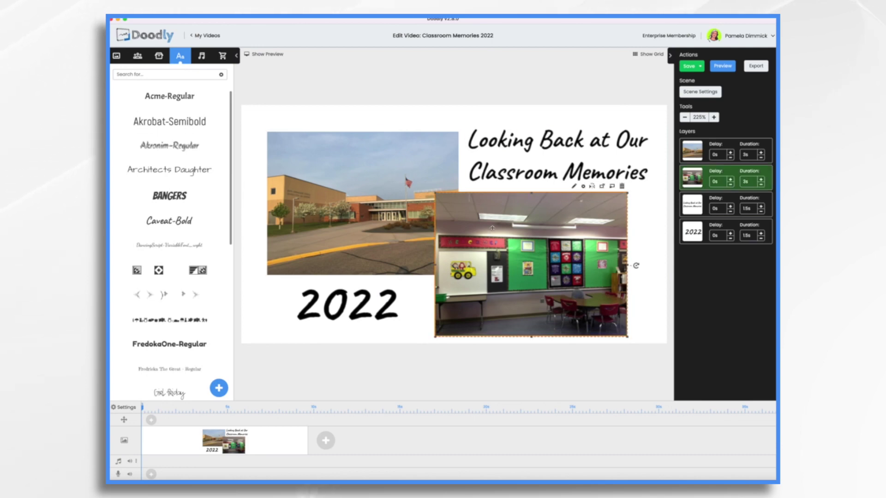
left_click(574, 187)
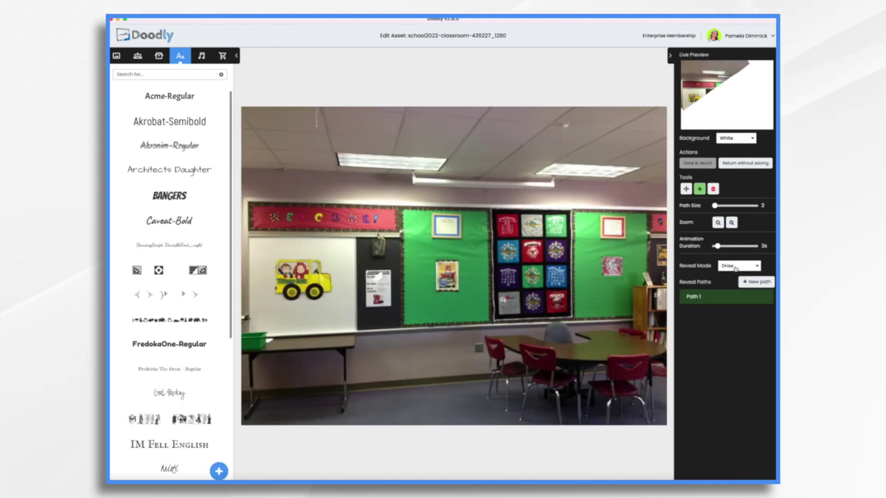
left_click(736, 268)
left_click(731, 282)
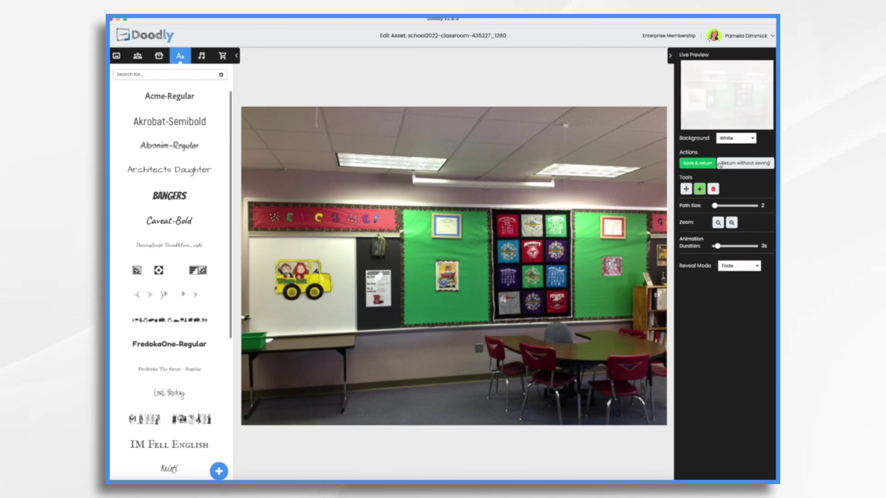
left_click(714, 164)
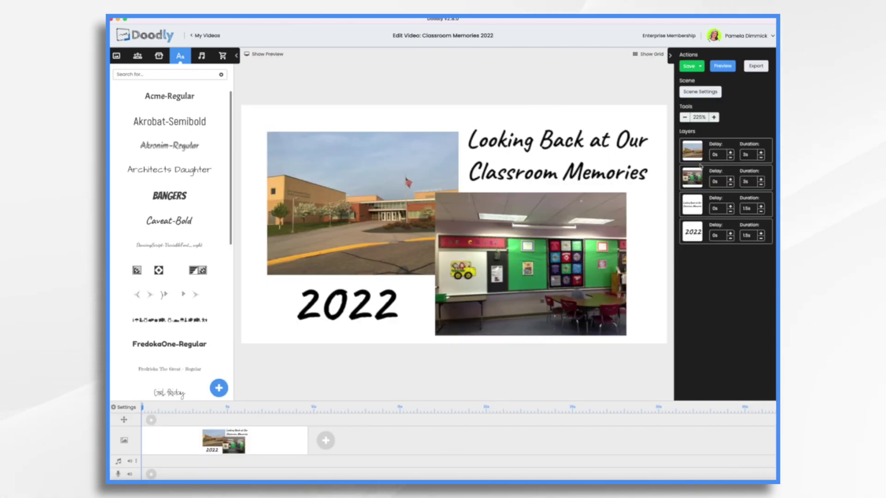
left_click_drag(695, 205, 694, 177)
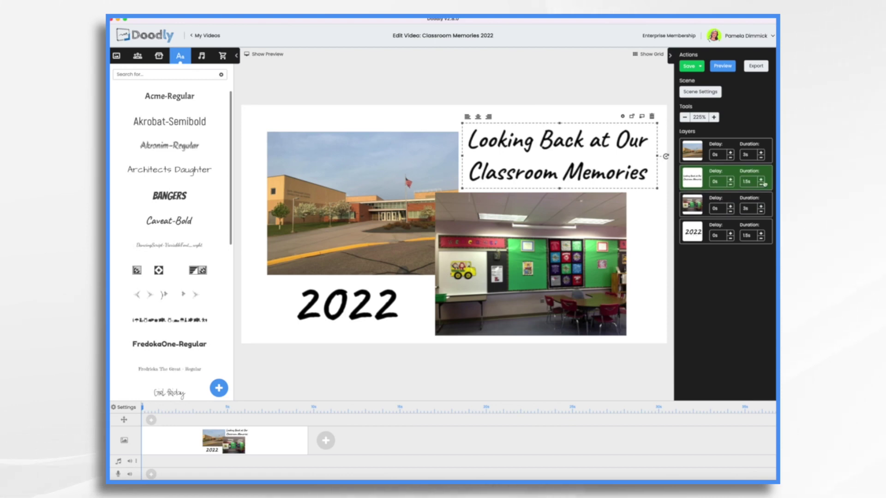
Cut the school and classroom photo durations to 1s, then preview the scene.
left_click(761, 159)
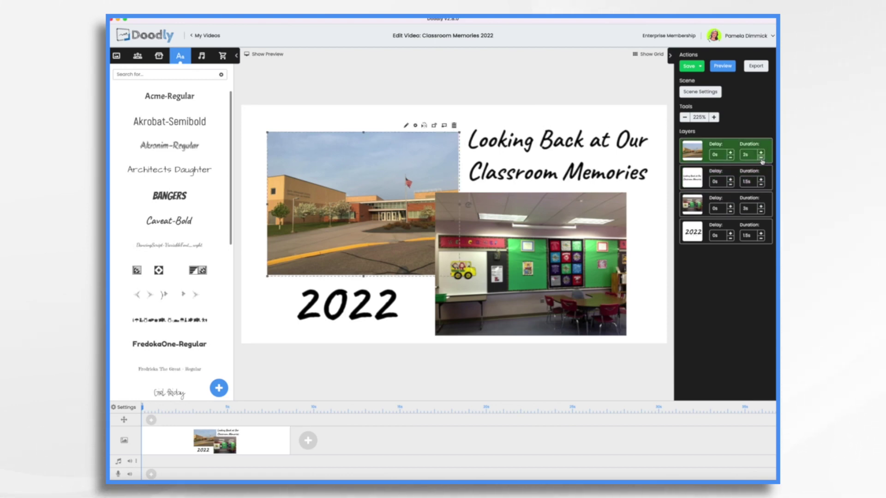
left_click(761, 158)
left_click(762, 158)
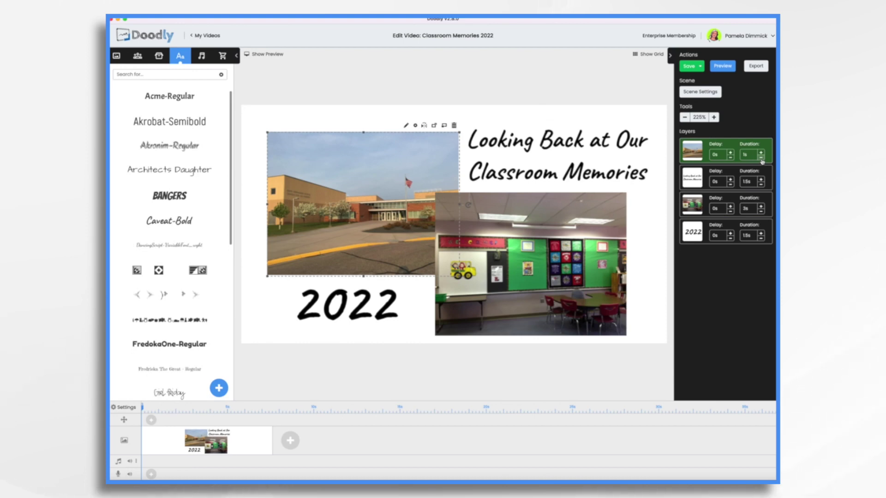
left_click(761, 212)
left_click(761, 212)
left_click(762, 213)
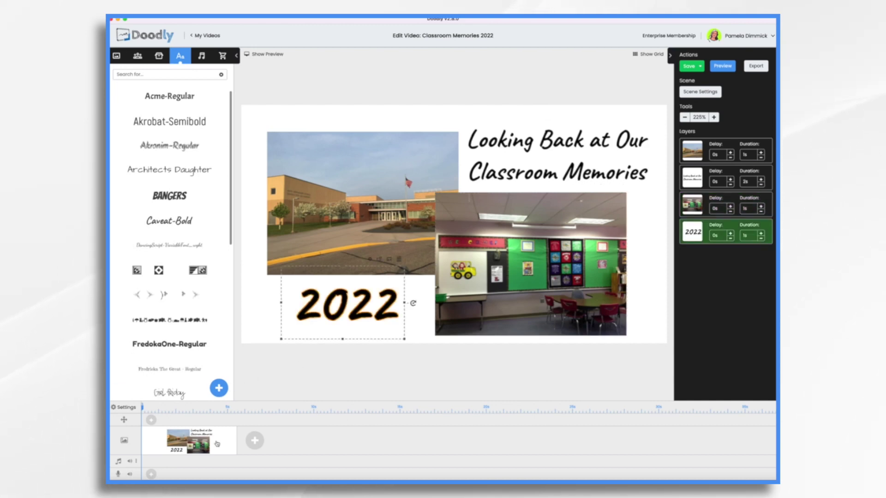
right_click(217, 444)
left_click(240, 390)
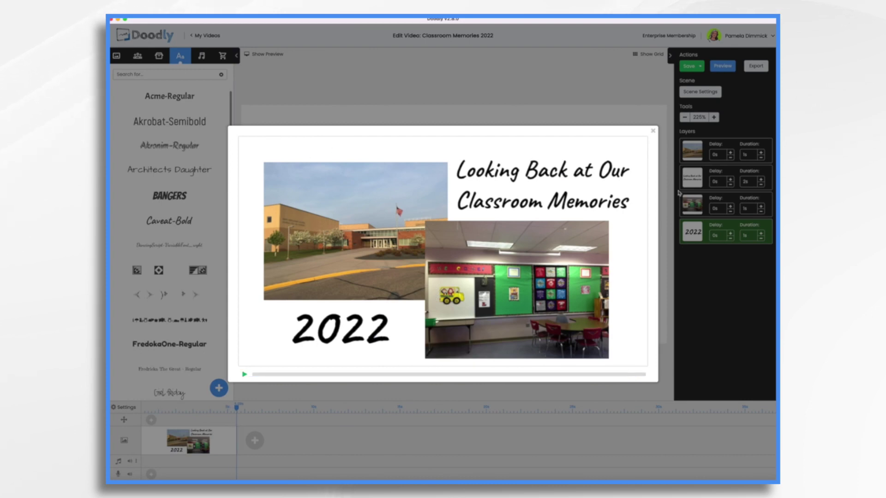
Close the preview, then apply a bare-arm real hand with erase mode Off in video settings.
left_click(653, 132)
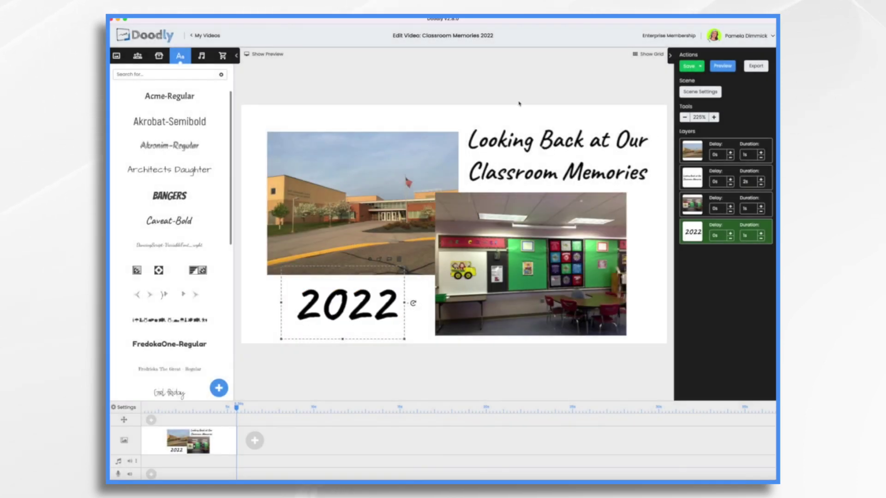
left_click(125, 408)
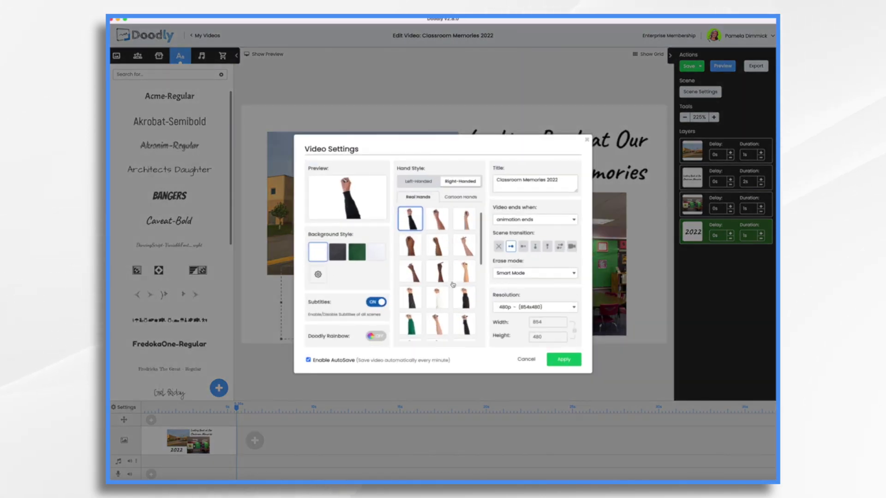
scroll(452, 286, "down", 2)
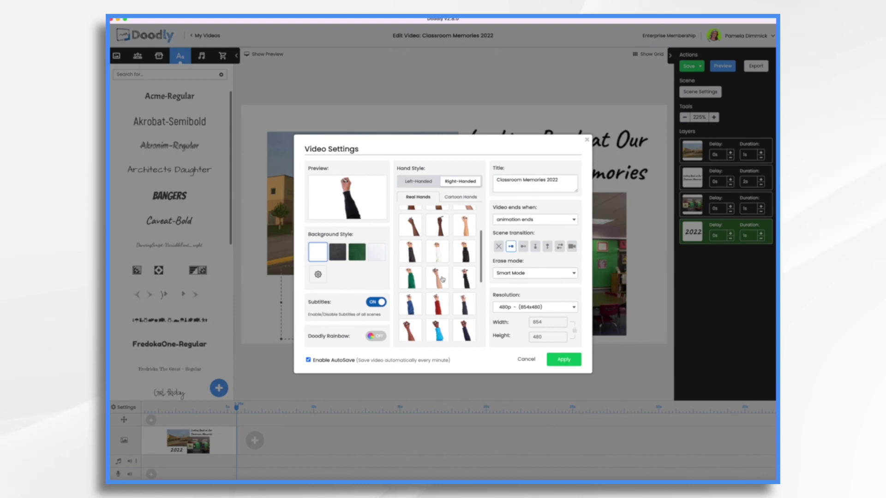
left_click(443, 279)
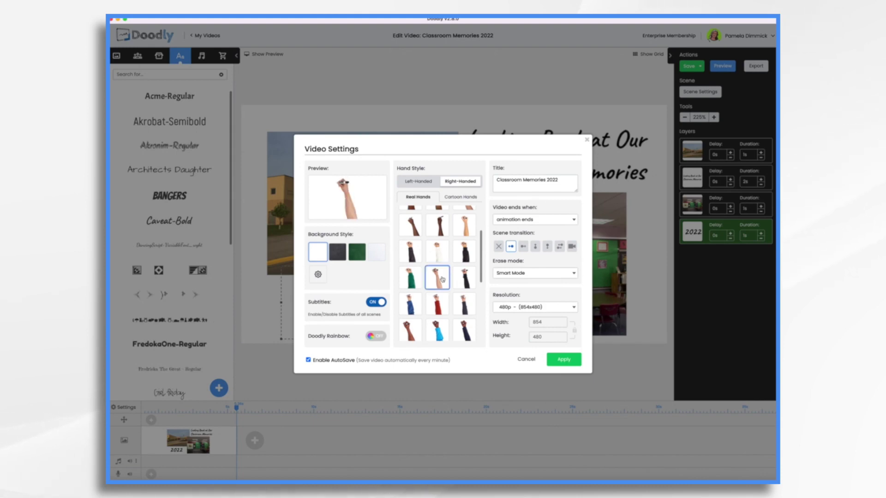
left_click(534, 276)
left_click(538, 300)
left_click(563, 361)
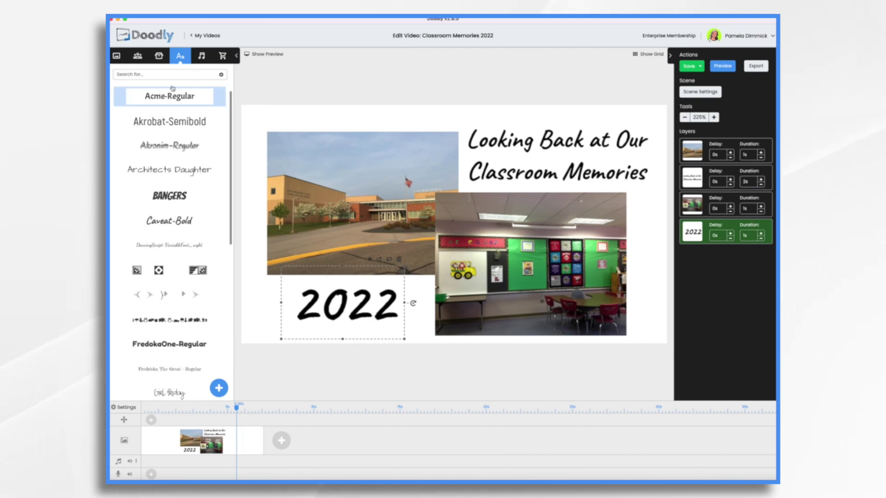
Add the teacher-and-students photo as a new image filling the canvas, lasting 1.5s.
left_click(158, 57)
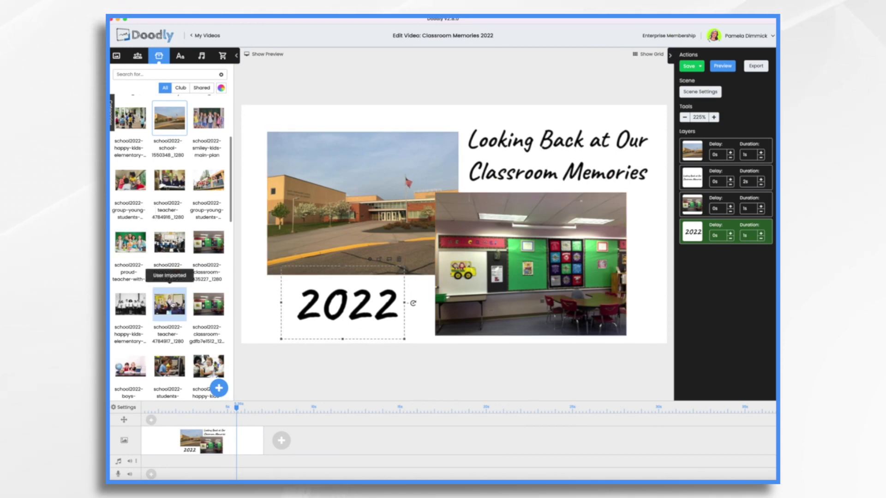
left_click_drag(170, 303, 490, 255)
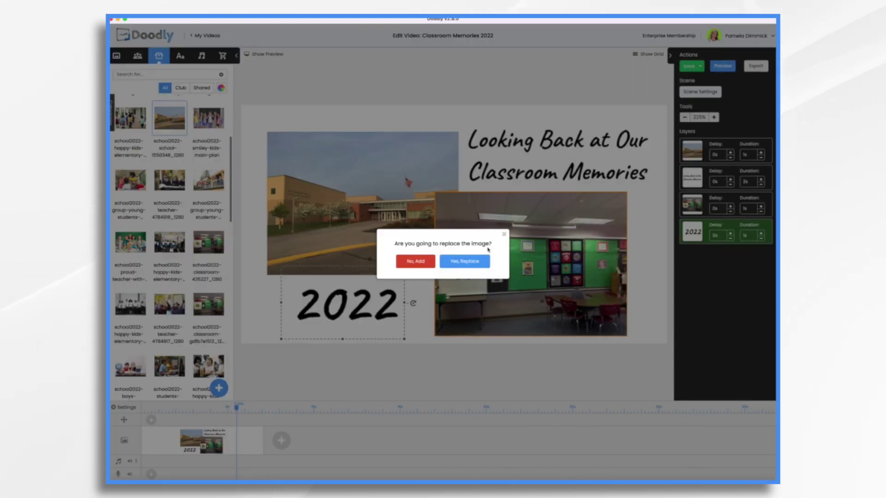
left_click(411, 266)
left_click_drag(411, 267, 328, 185)
left_click_drag(454, 248, 667, 398)
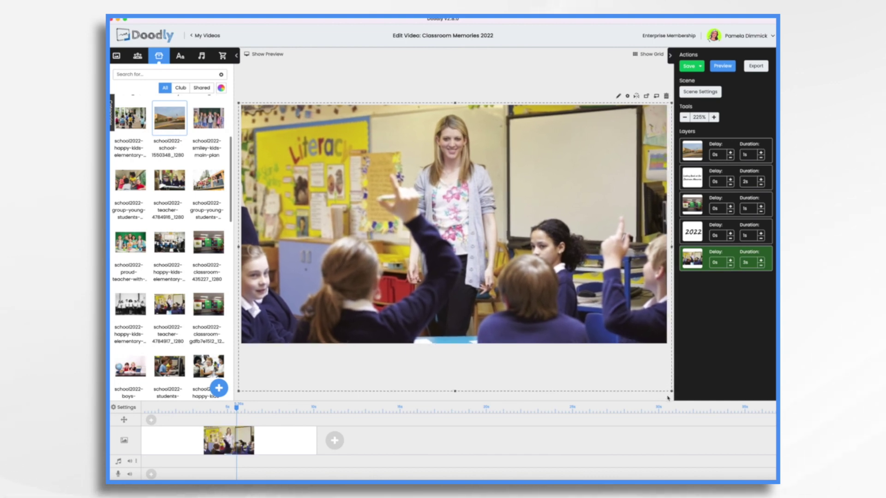
left_click_drag(559, 285, 558, 283)
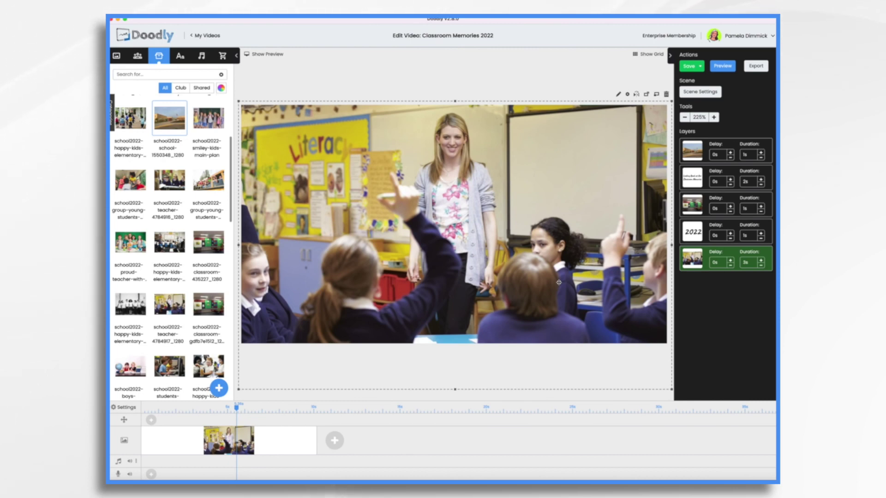
left_click(761, 268)
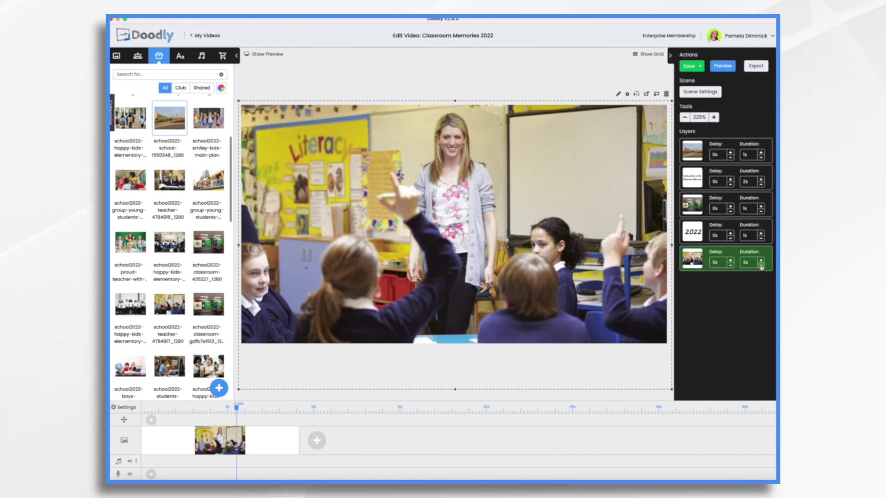
left_click(761, 267)
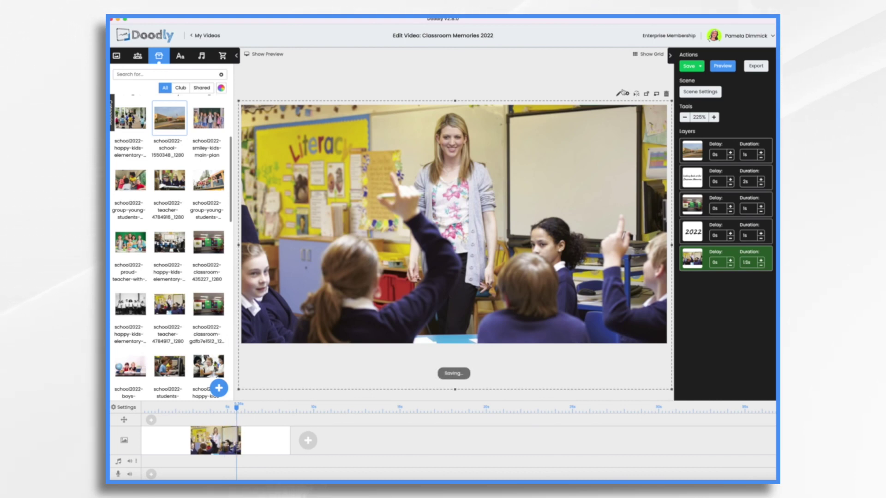
left_click(722, 67)
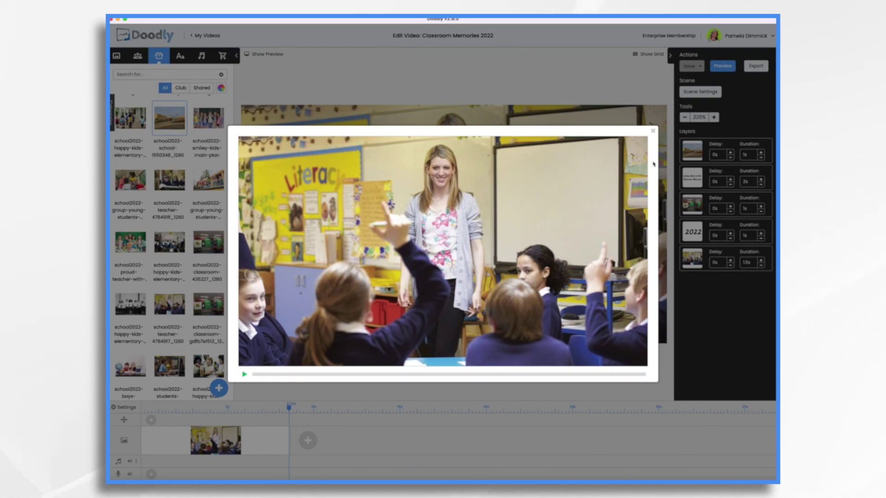
left_click(653, 131)
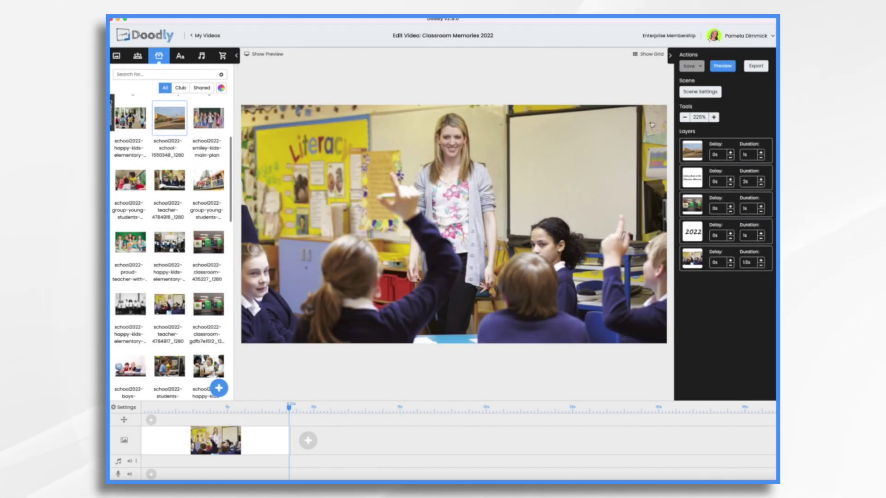
left_click(622, 103)
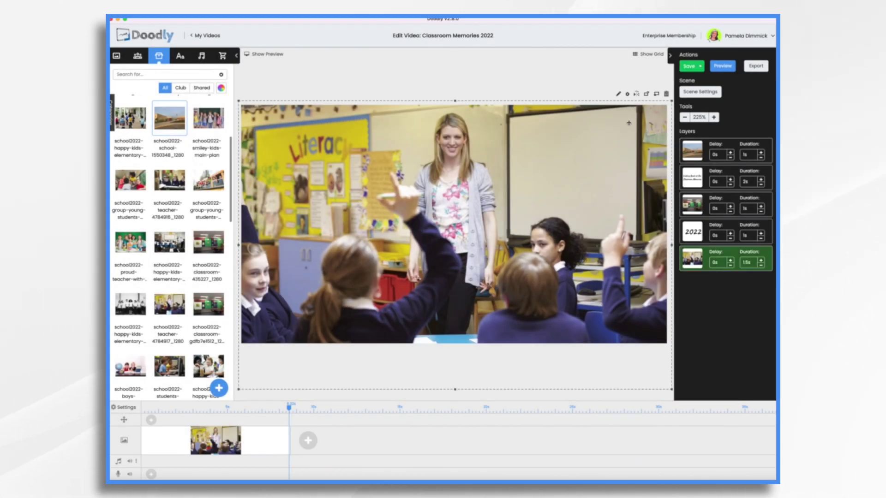
Switch the teacher photo's reveal mode to Fade and save back to the scene.
left_click(618, 94)
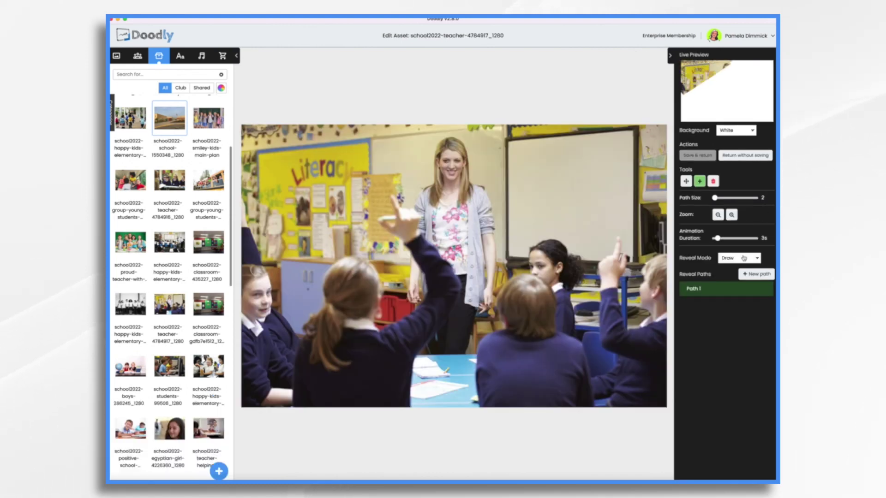
left_click(735, 258)
left_click(731, 266)
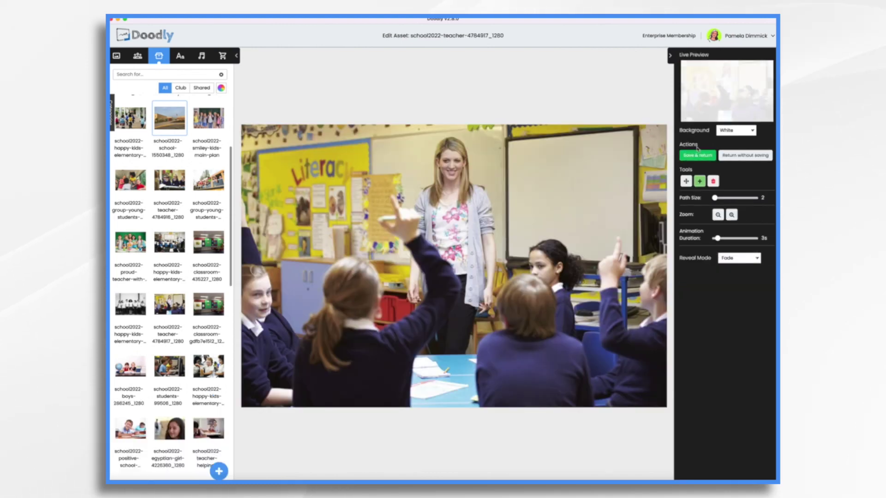
left_click(696, 159)
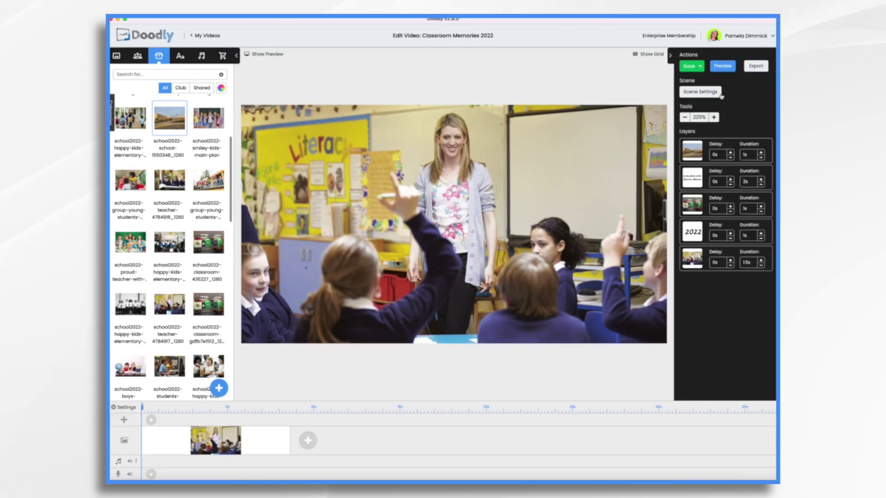
Preview the scene, set the teacher photo's start delay to 1.5s, and add a blank scene.
left_click(722, 67)
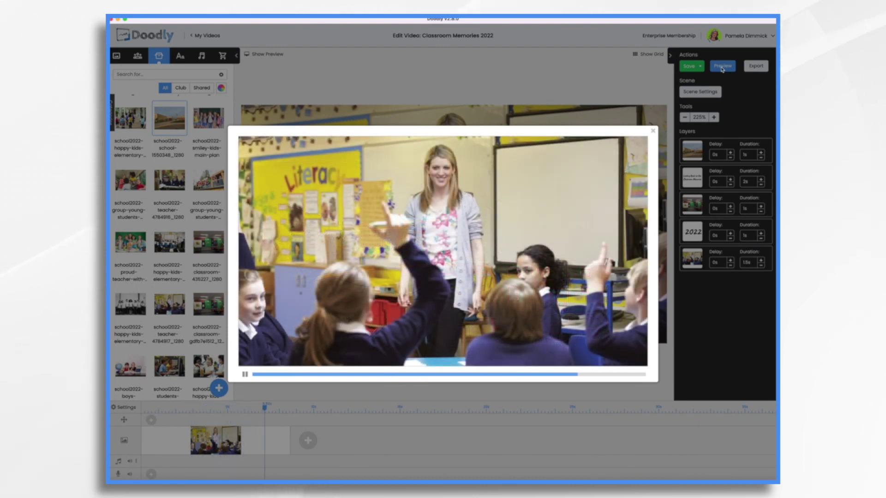
left_click(653, 131)
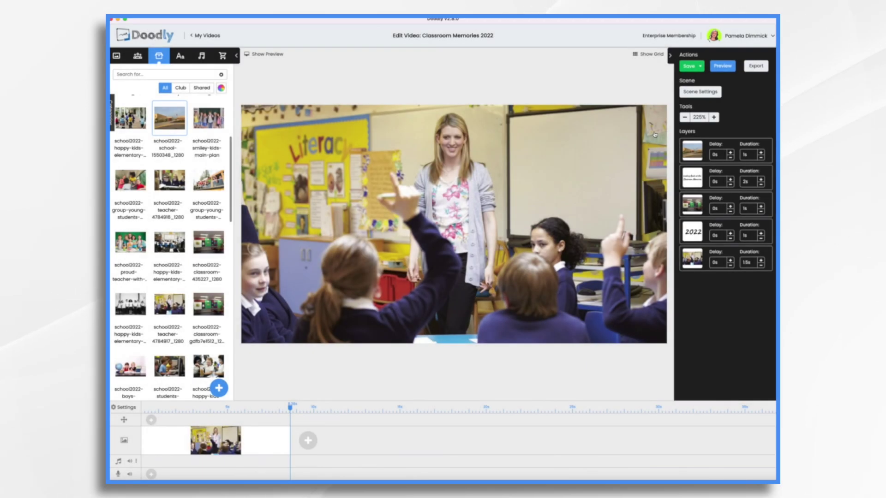
left_click(731, 261)
left_click(731, 262)
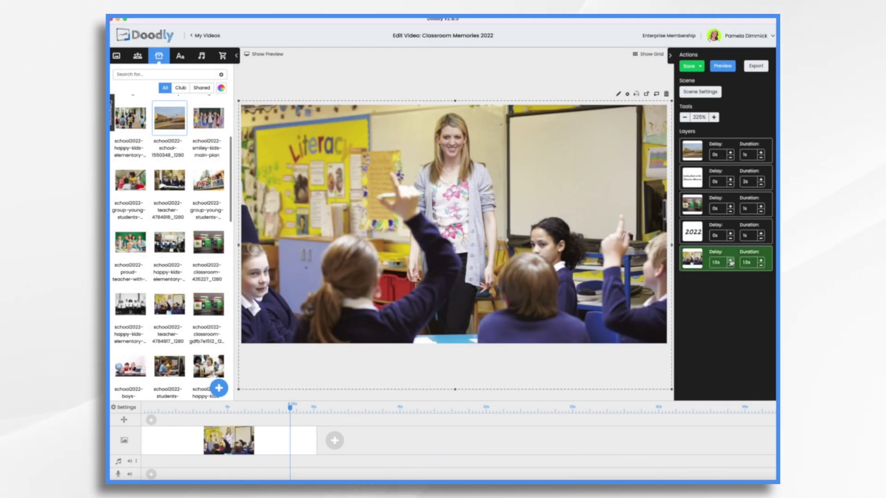
left_click(731, 261)
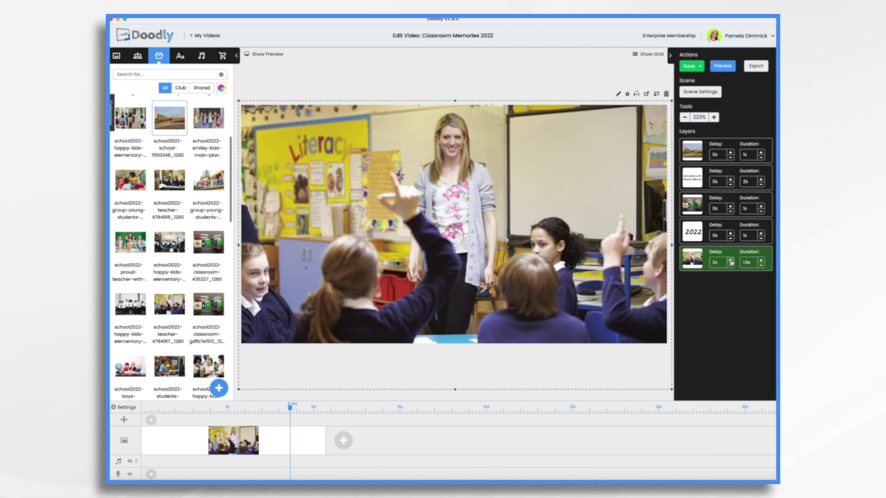
left_click(731, 265)
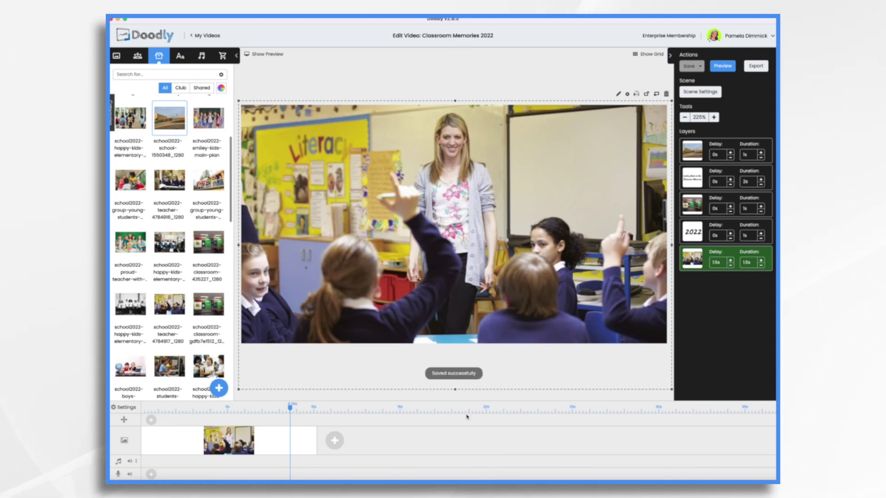
left_click(335, 441)
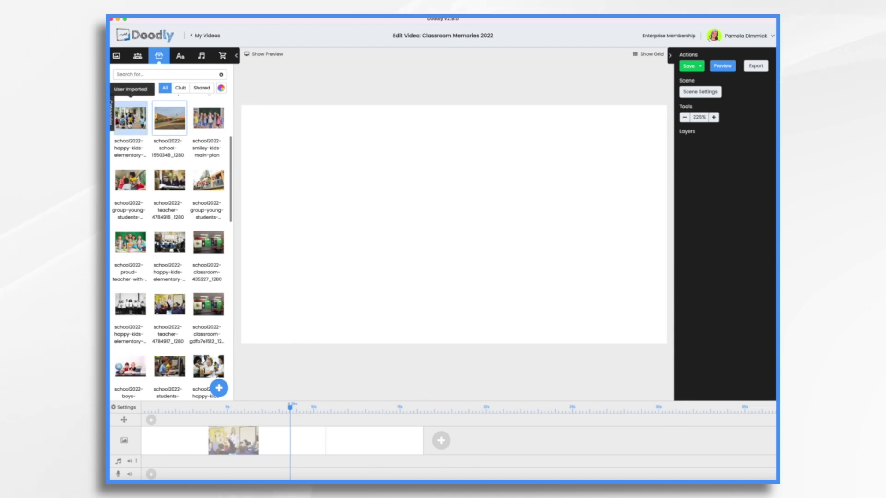
Place a group-of-kids school2022 photo on the scene, then add a third blank scene.
left_click_drag(209, 118, 367, 164)
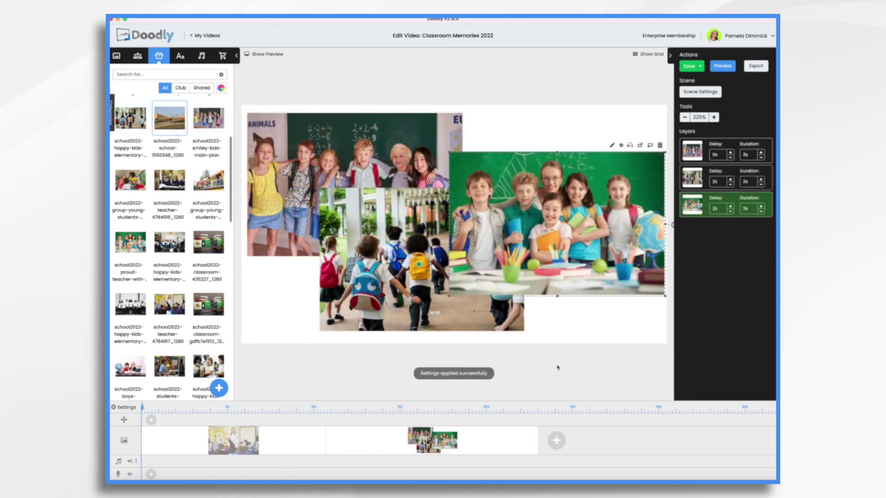
left_click(556, 446)
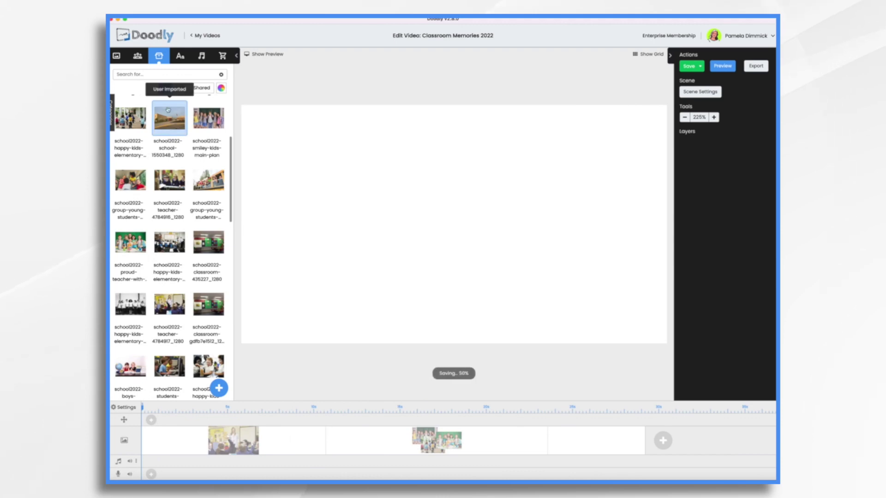
Add a Caveat-Bold 'Cool Field Trips' title, enlarged at the top-left.
left_click(179, 56)
left_click(169, 221)
double_click(417, 155)
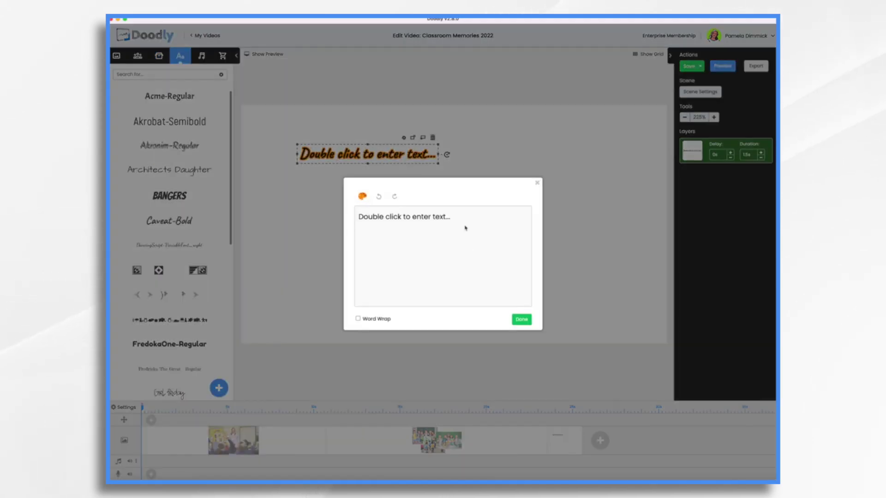
key("ctrl+a")
type("Cool Field Trips")
left_click(521, 319)
left_click_drag(369, 153, 418, 152)
Add a school-bus photo, shrink a flamingo sketch into its lower-right corner, and nudge the eagle.
left_click(159, 56)
left_click_drag(209, 180, 402, 260)
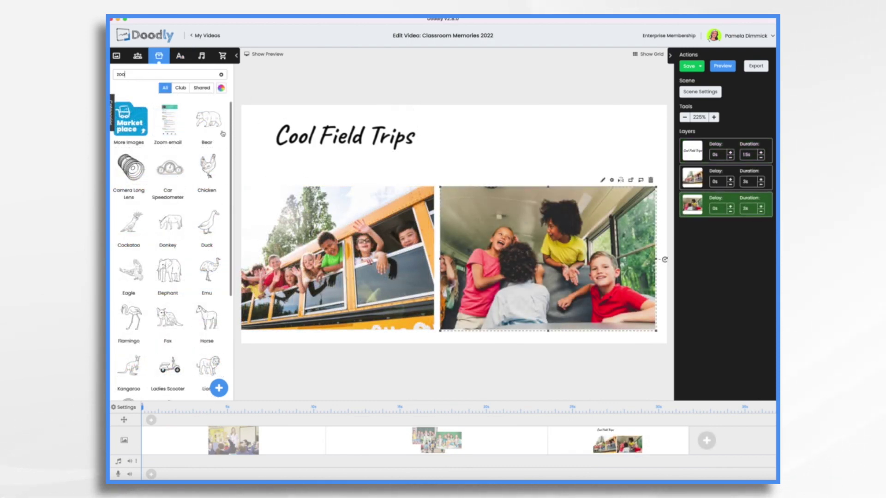
left_click_drag(134, 311, 627, 276)
left_click(409, 261)
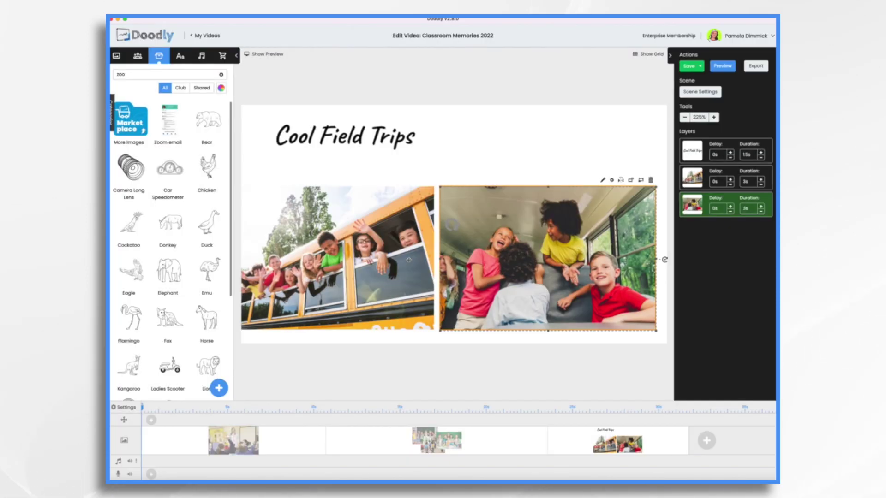
left_click_drag(591, 233, 641, 236)
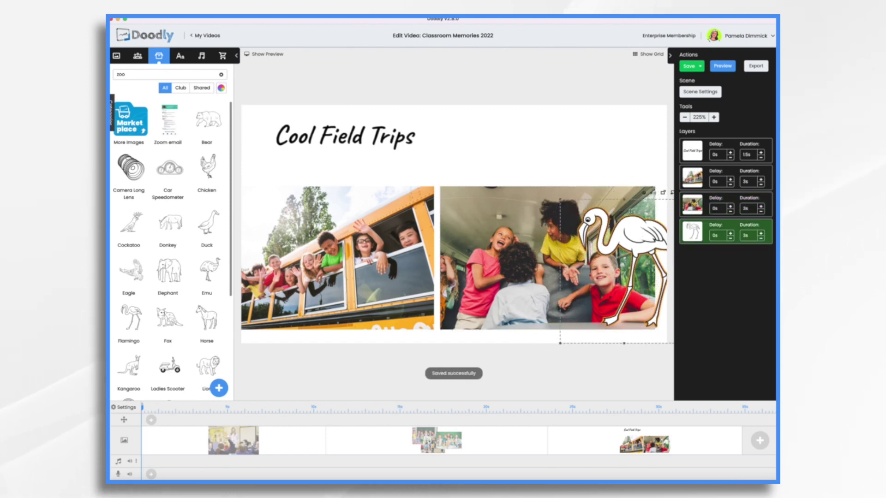
left_click(337, 258)
left_click(623, 240)
left_click_drag(579, 208, 617, 275)
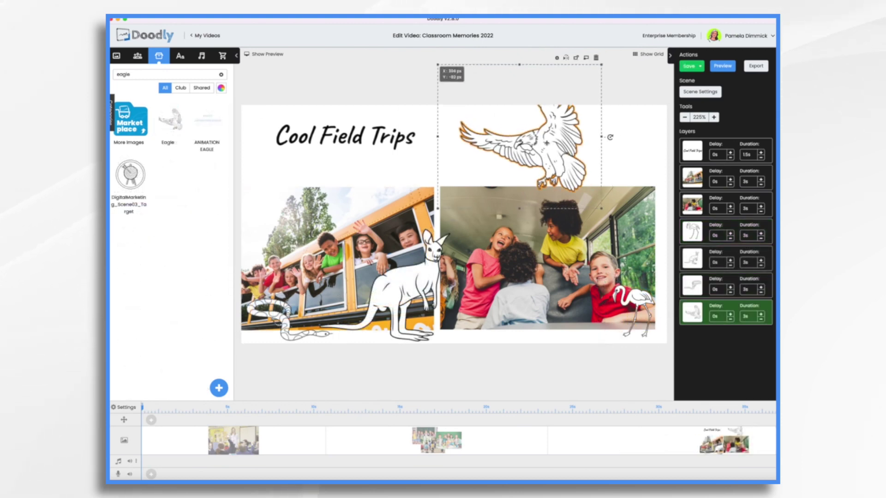
left_click_drag(505, 166, 501, 177)
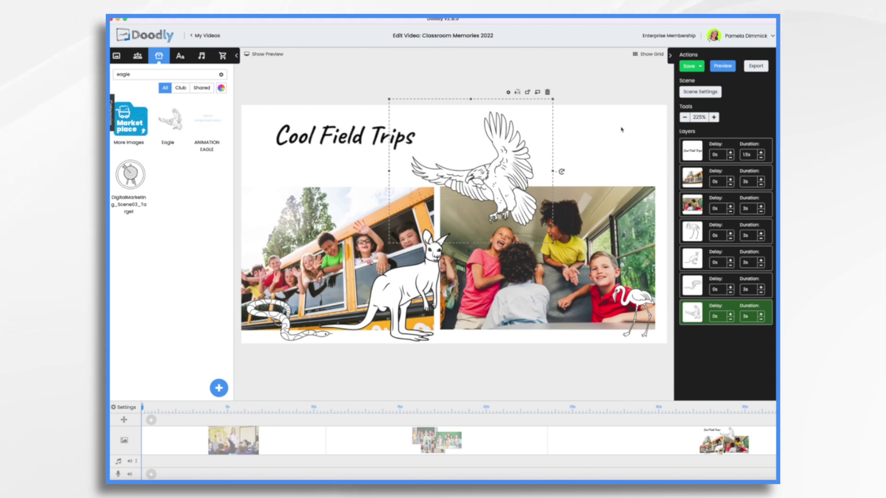
Give the scene 3s of extra time at the end in Scene Settings.
left_click(705, 95)
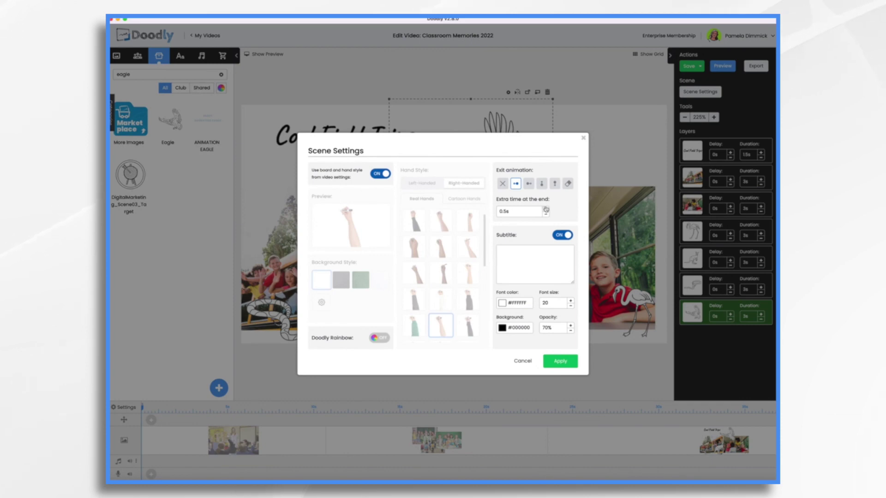
left_click(546, 209)
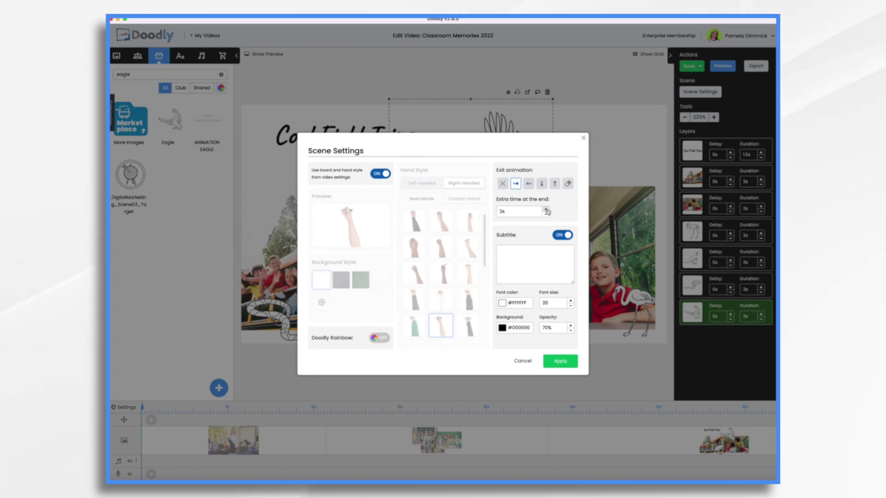
left_click(569, 361)
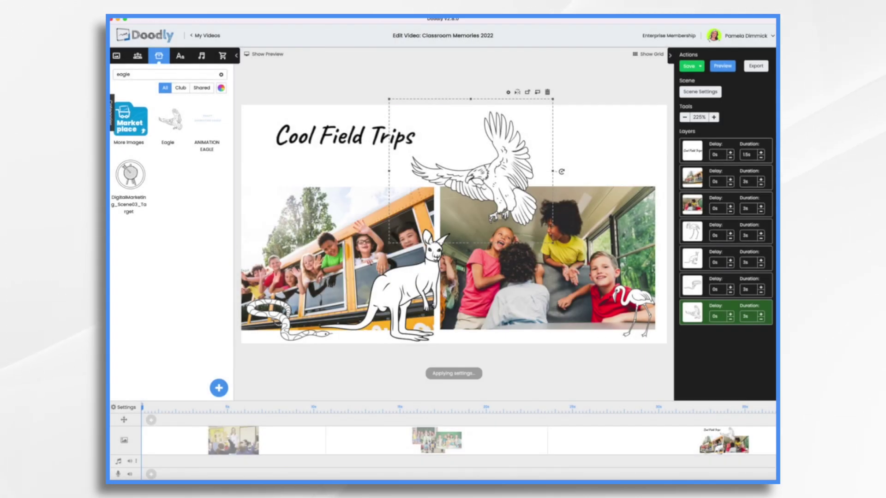
Cut both bus photos to 1.5s and the flamingo, kangaroo, sixth layer and eagle to 2s.
left_click(761, 185)
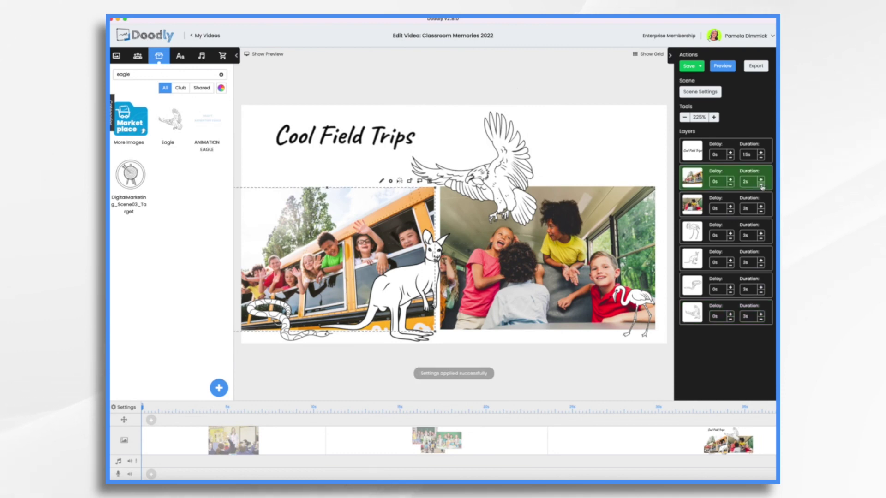
left_click(762, 213)
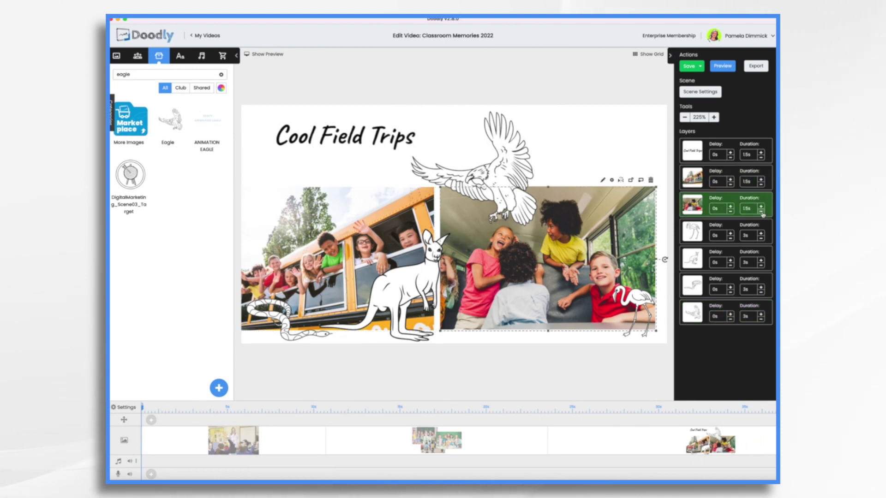
left_click(761, 238)
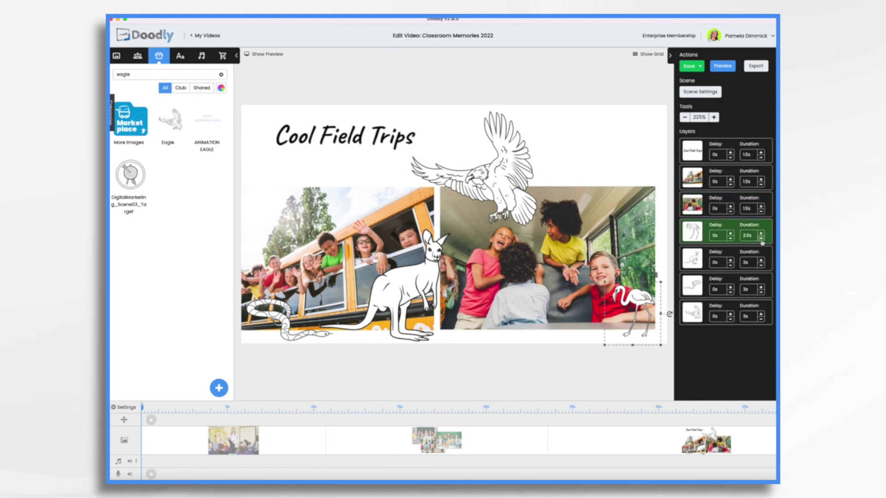
left_click(761, 239)
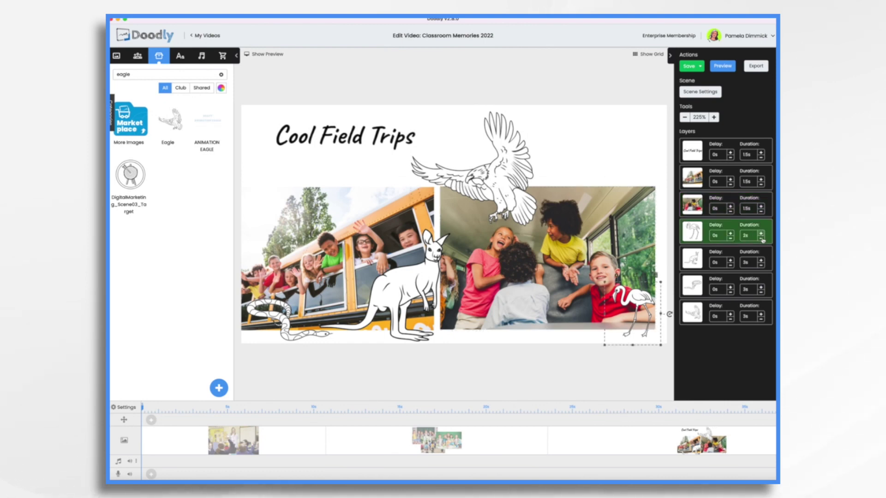
left_click(761, 266)
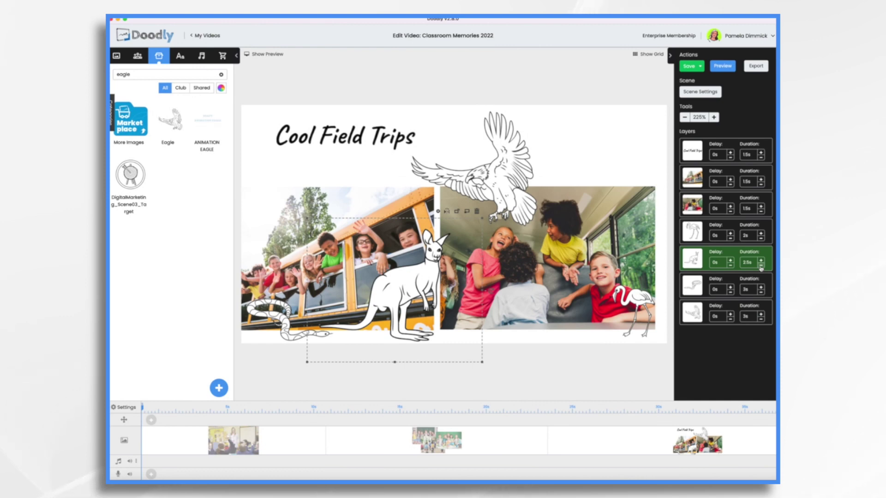
left_click(761, 266)
left_click(761, 292)
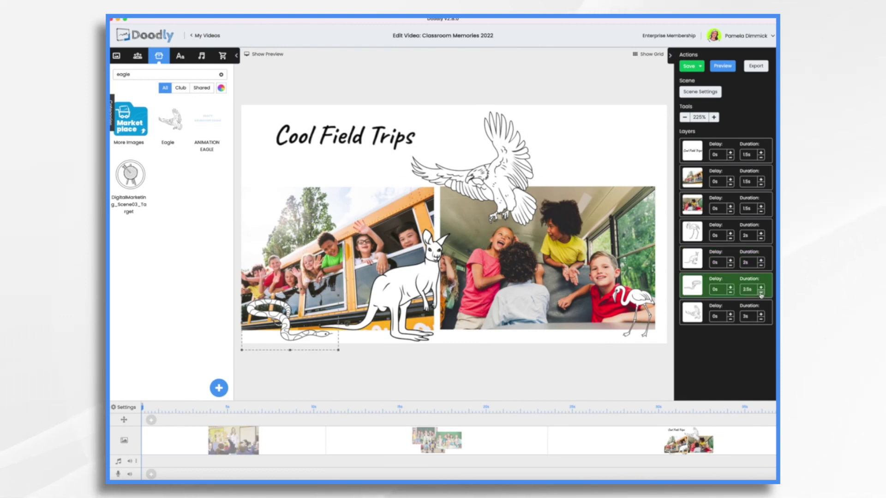
left_click(761, 292)
left_click(761, 319)
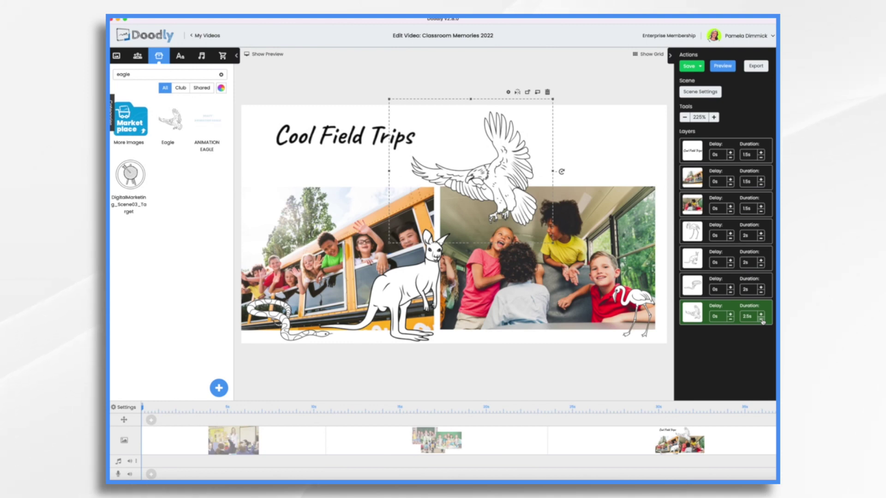
left_click(762, 322)
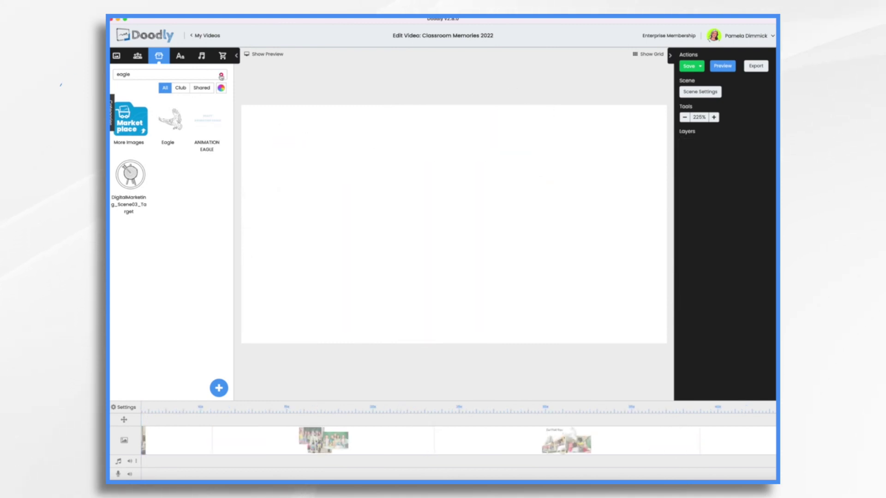
Clear the eagle search and filter the Images library to 'school2022', browsing the results.
left_click(222, 75)
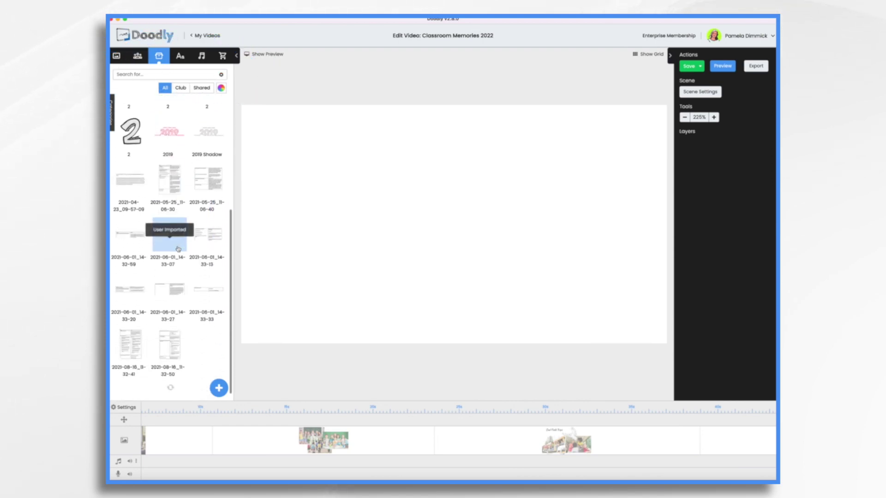
scroll(178, 249, "down", 15)
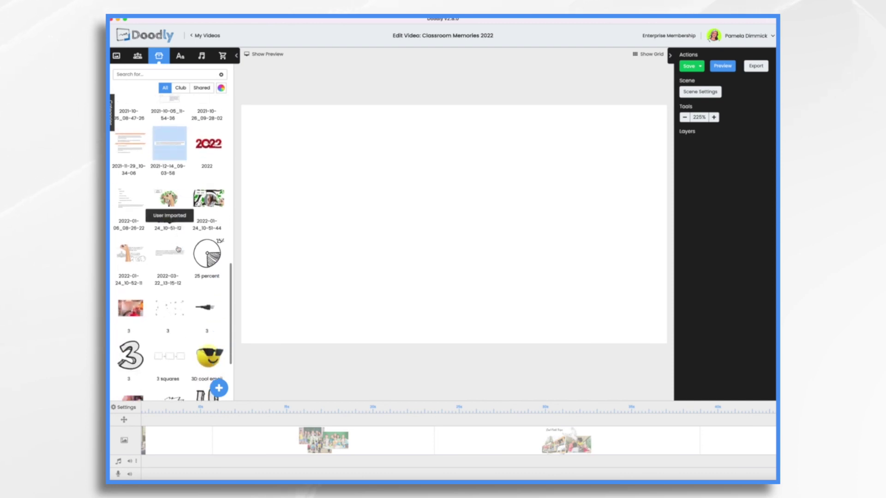
scroll(171, 245, "down", 12)
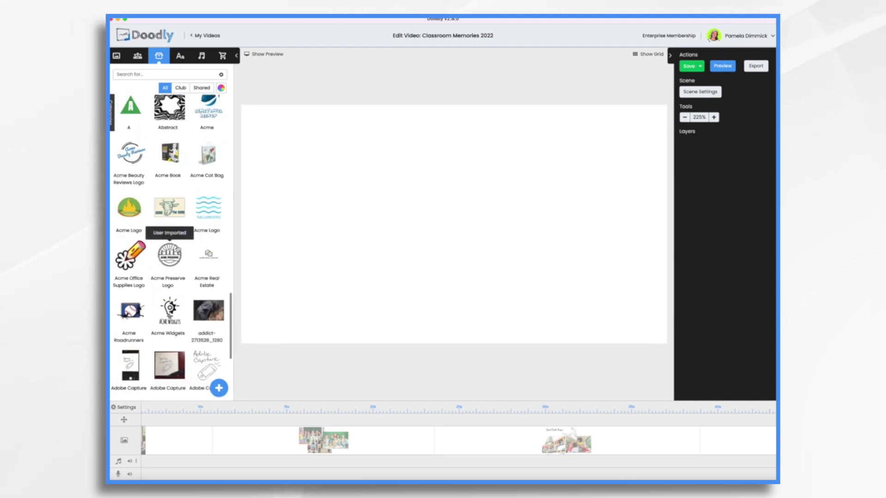
scroll(178, 244, "down", 5)
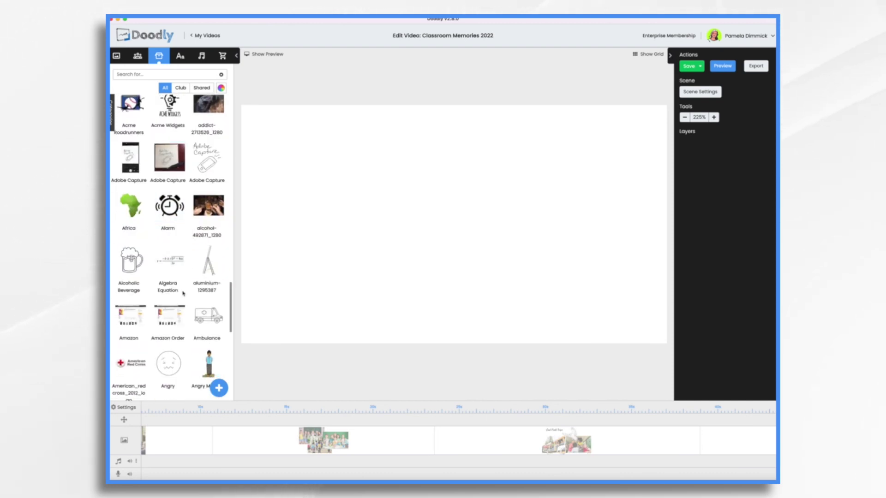
scroll(183, 293, "down", 15)
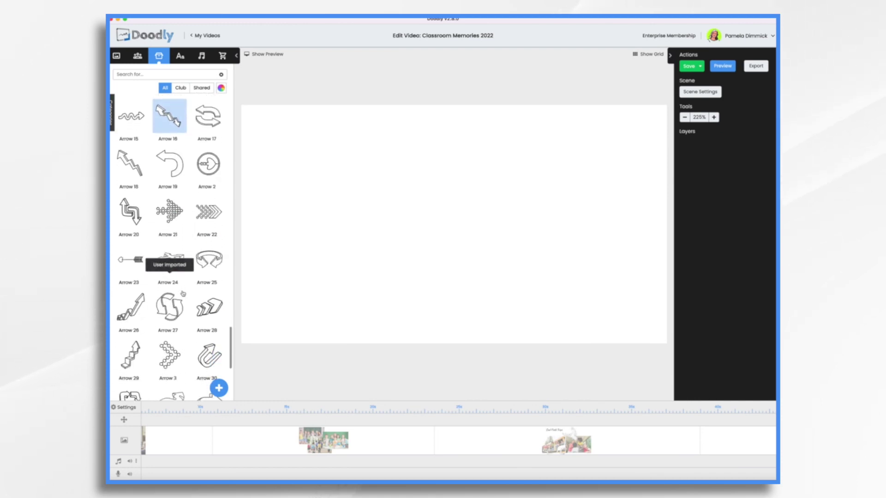
scroll(184, 293, "up", 20)
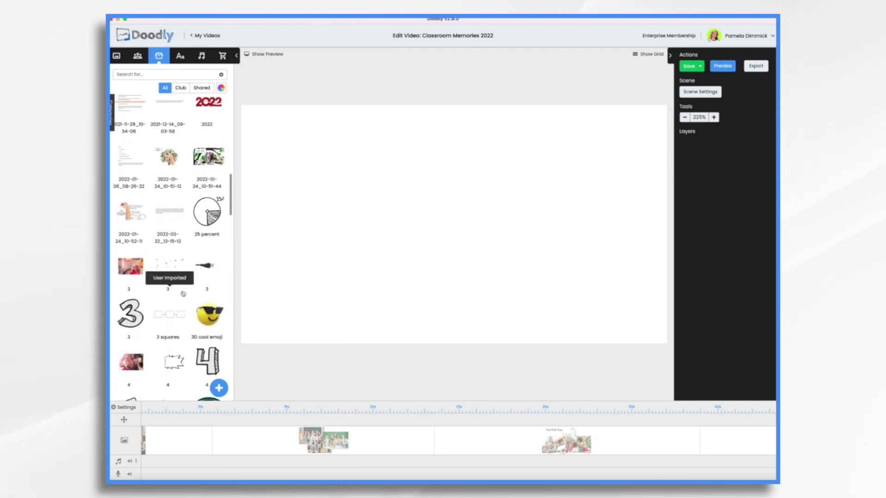
scroll(183, 293, "up", 8)
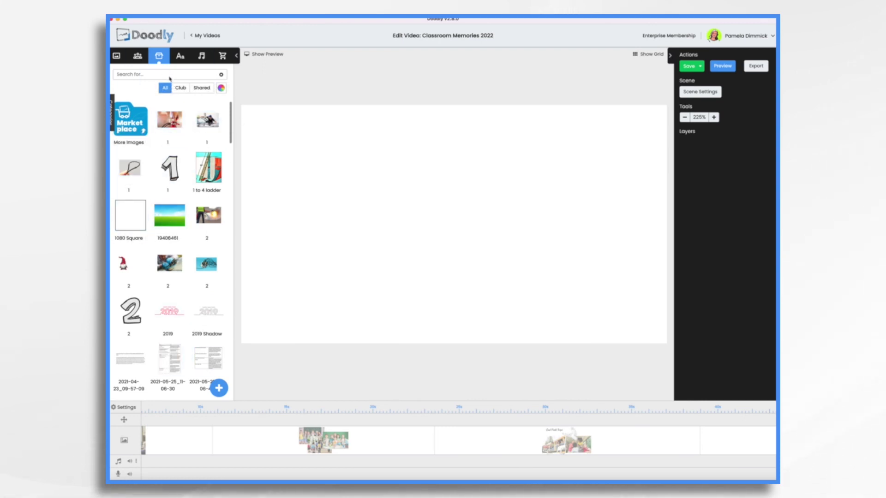
type("school2022")
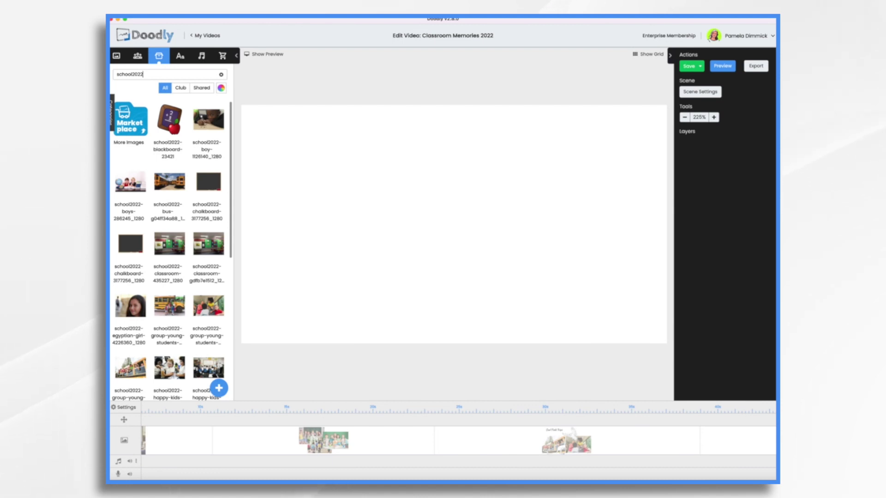
scroll(169, 245, "down", 5)
scroll(176, 245, "down", 2)
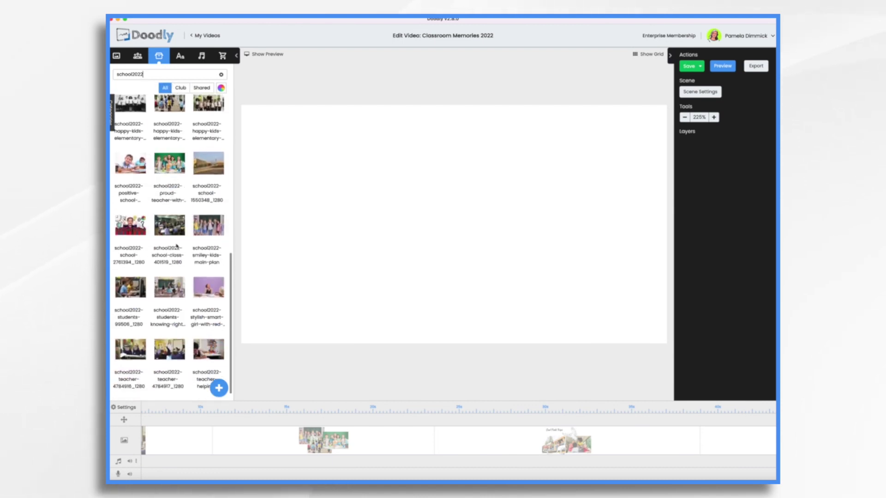
Place the stylish-smart-girl photo at the top-left and enlarge it to fill the scene.
left_click_drag(208, 264, 358, 293)
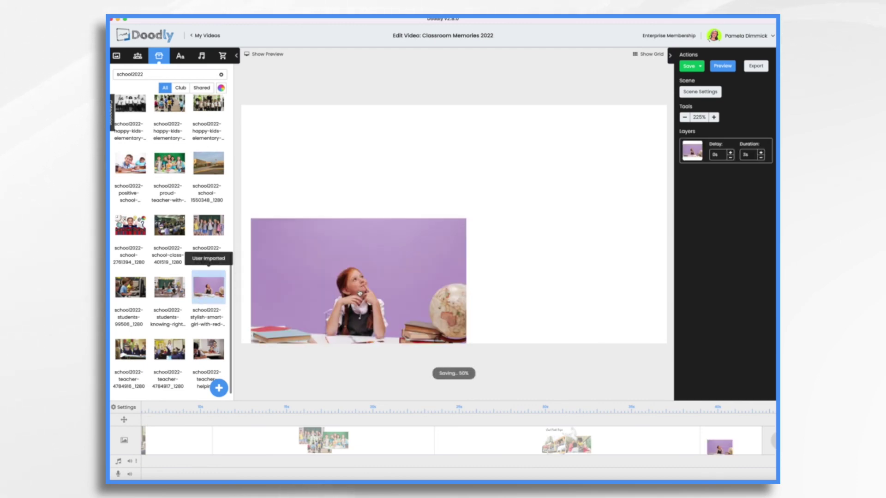
left_click_drag(369, 258, 361, 147)
left_click_drag(458, 251, 562, 320)
left_click_drag(388, 236, 399, 248)
Add a Thought Bubble as a separate layer, shrunk and positioned above the girl's head.
double_click(139, 74)
type("thought")
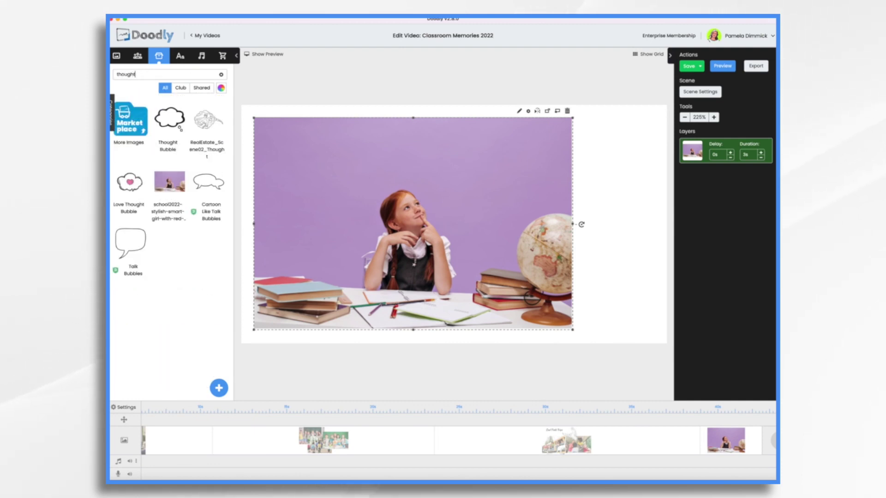
left_click_drag(166, 120, 481, 175)
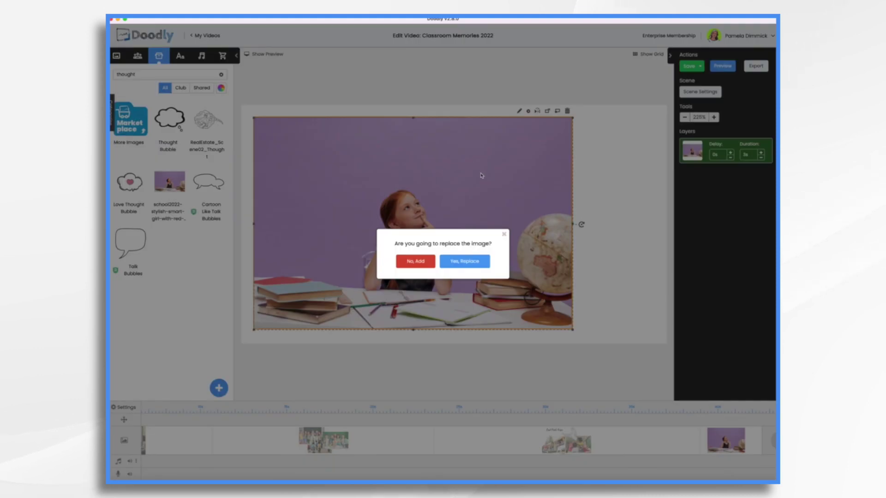
left_click(416, 261)
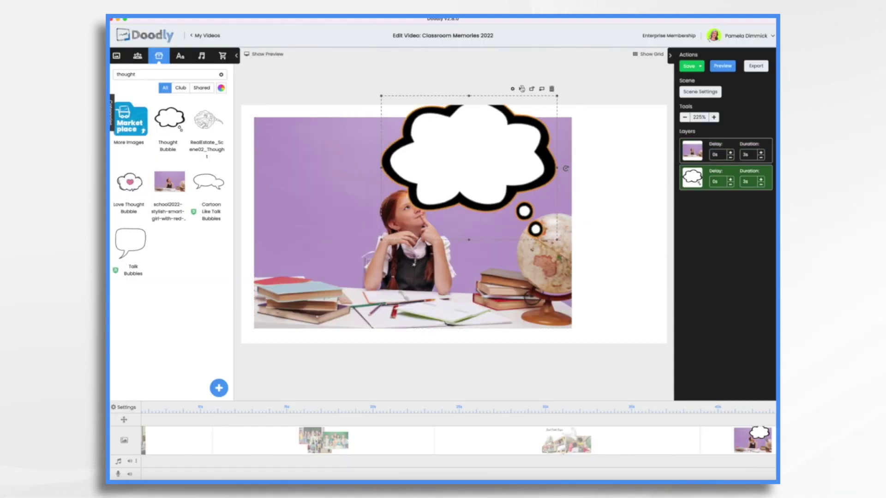
left_click_drag(522, 88, 572, 80)
left_click_drag(607, 230, 561, 196)
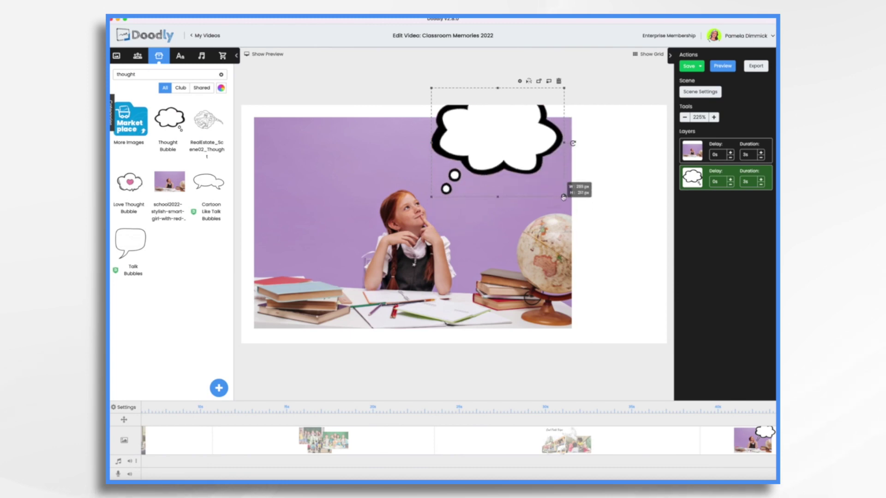
left_click_drag(489, 143, 489, 160)
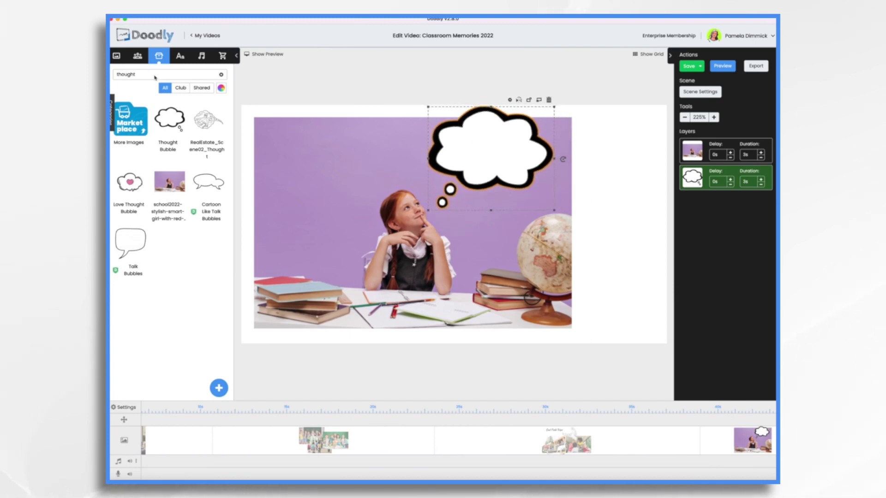
Add centre-aligned Caveat-Bold text 'What time is art?' inside the thought bubble.
left_click(180, 56)
left_click_drag(169, 220, 485, 152)
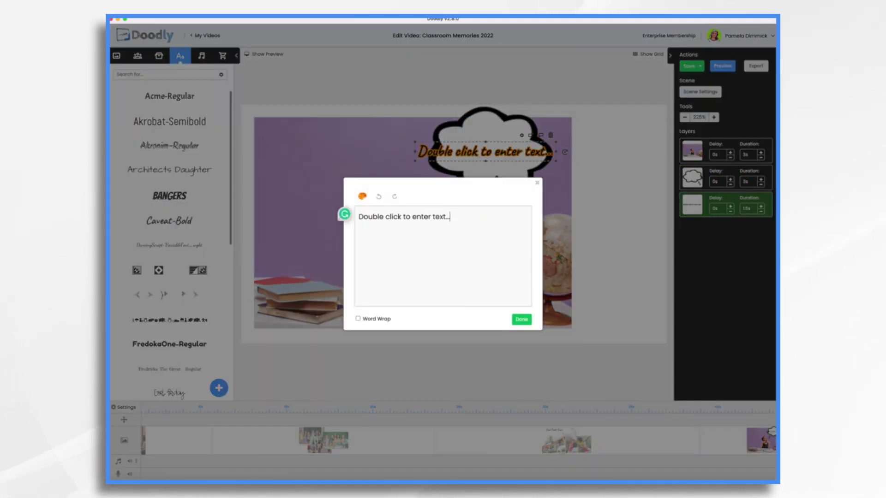
key("ctrl+a")
type("What time is art?")
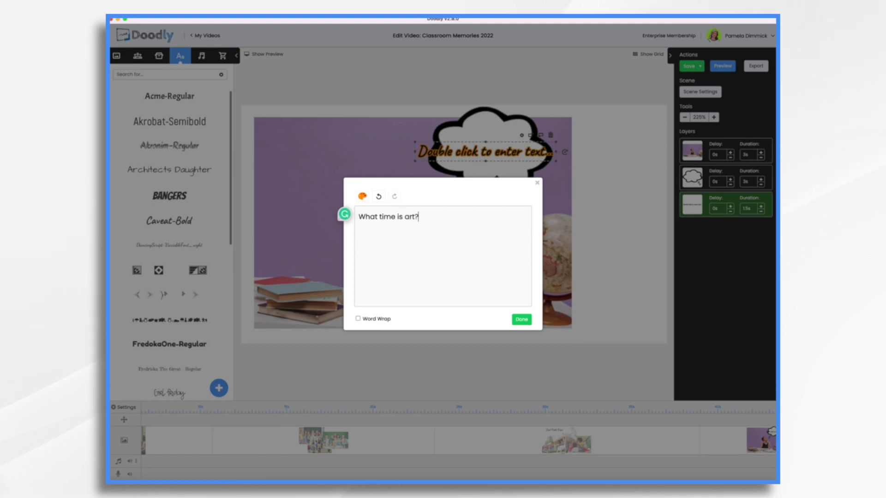
left_click(521, 319)
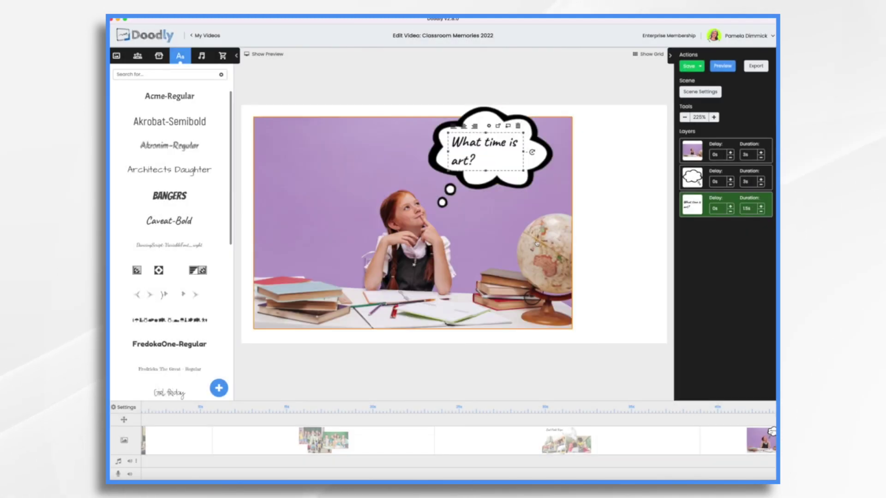
left_click(463, 127)
Resize and reposition the 'What time is art?' text so it fits the bubble.
left_click_drag(478, 142, 484, 141)
left_click_drag(529, 171, 549, 161)
left_click_drag(483, 141, 477, 139)
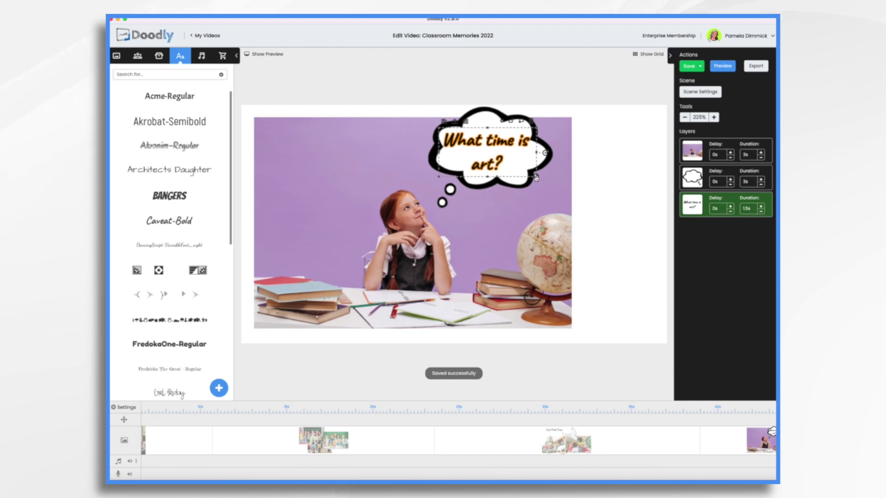
left_click_drag(536, 178, 532, 174)
left_click_drag(490, 144, 493, 143)
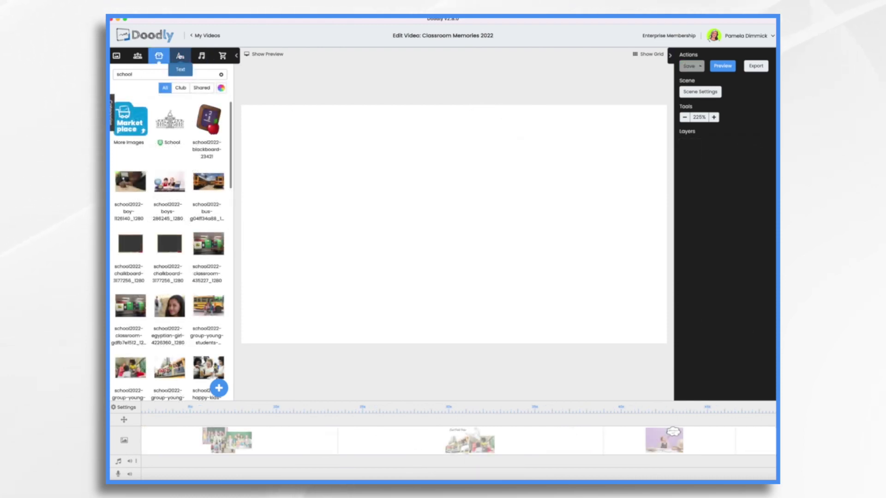
Upload the four fish PNG drawings as new props: a turtle, an anglerfish and two small fish.
left_click(224, 390)
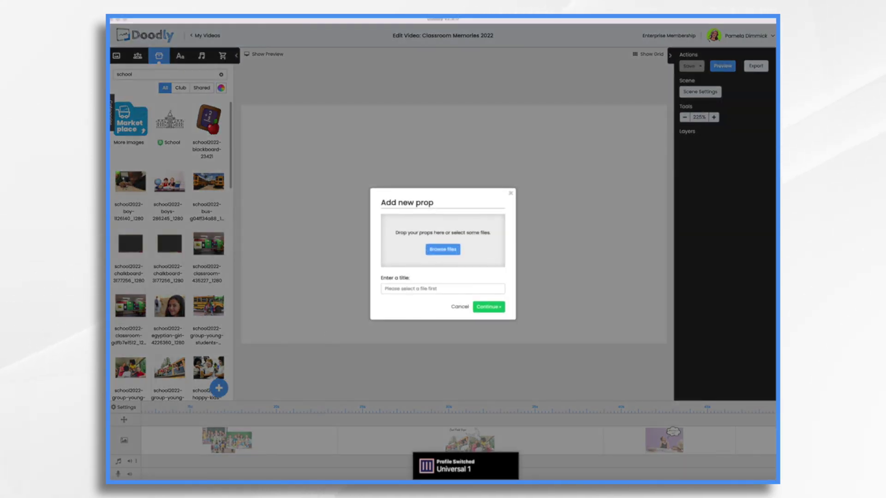
left_click_drag(586, 252, 448, 256)
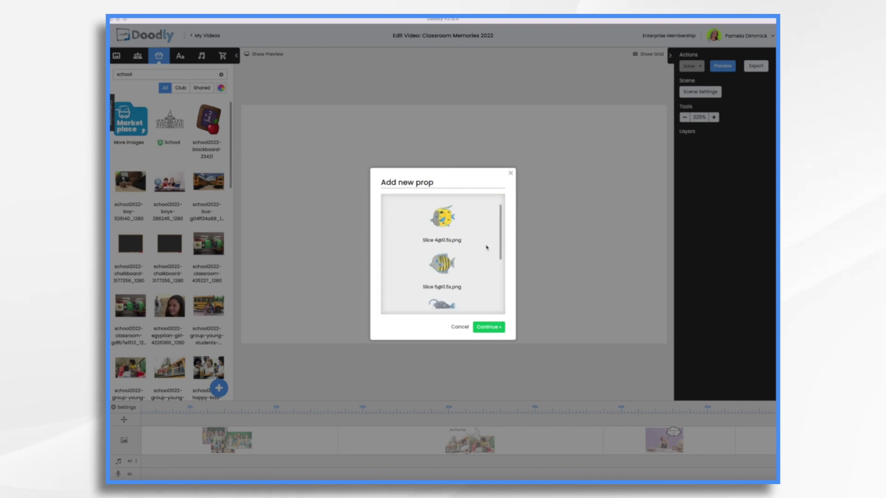
left_click(495, 331)
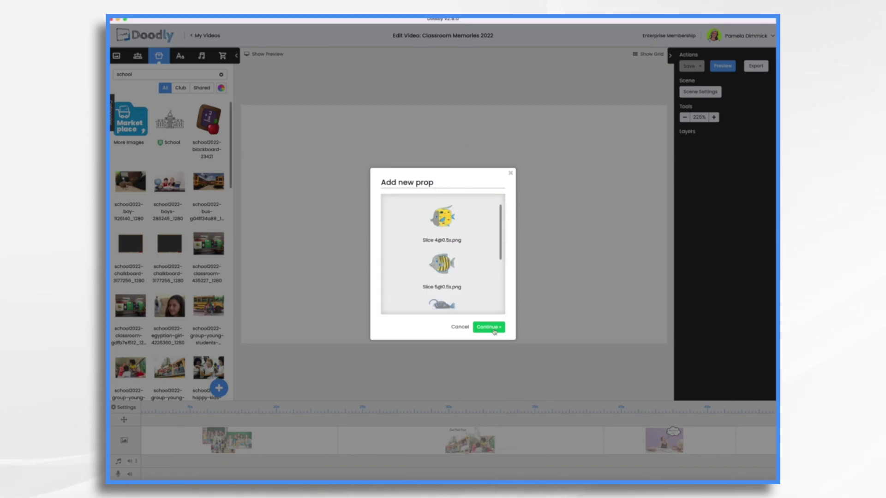
left_click(488, 327)
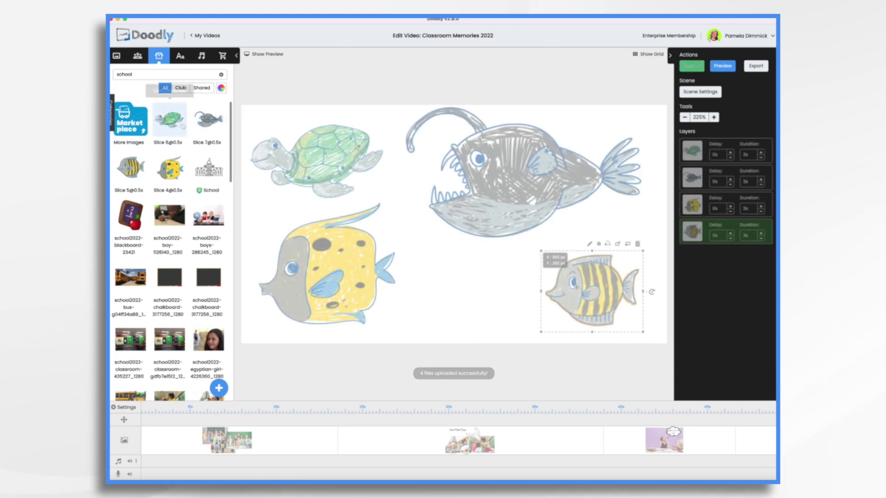
left_click(332, 273)
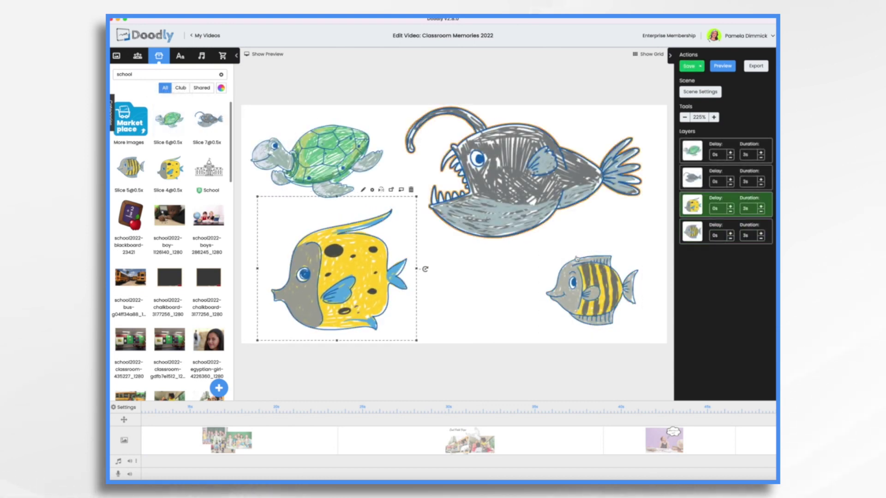
left_click(518, 289)
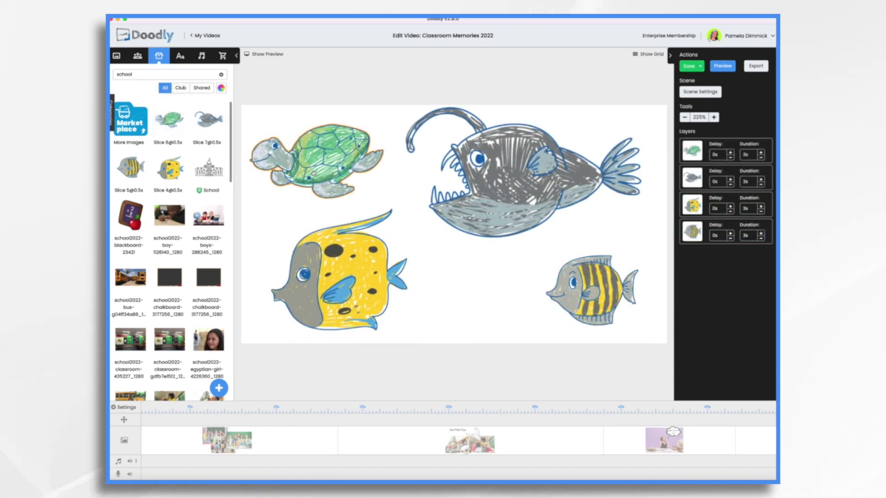
Set the turtle's Reveal Mode to Fade and save.
left_click(330, 155)
left_click(338, 113)
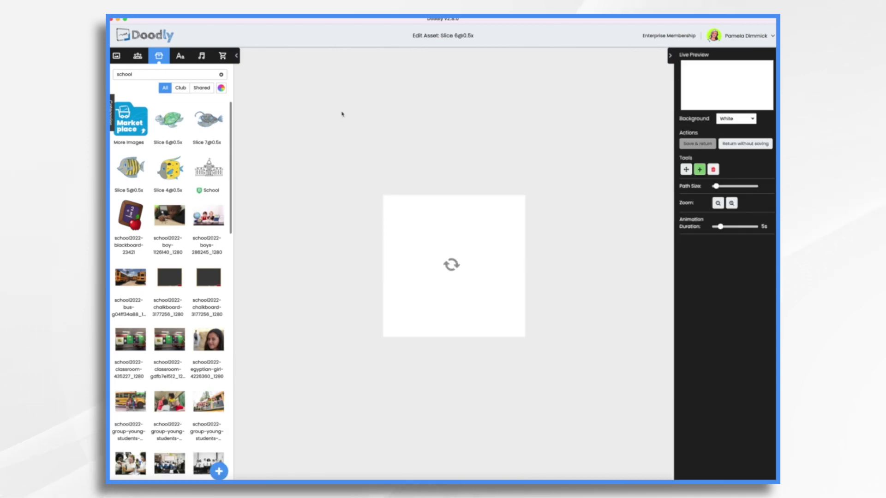
left_click(732, 251)
left_click(734, 261)
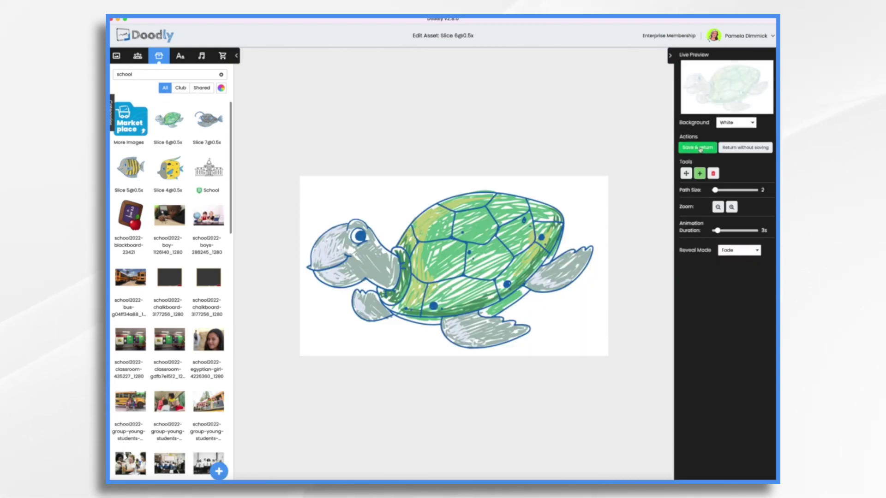
left_click(700, 149)
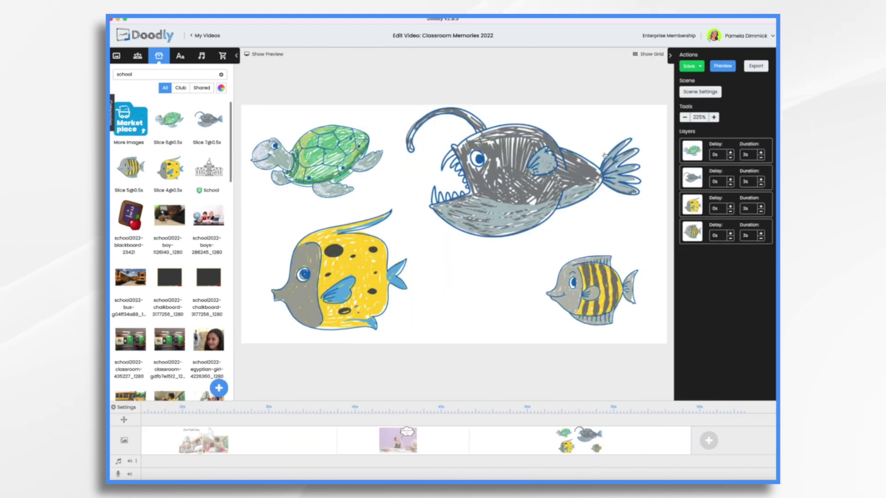
Set the yellow fish's Reveal Mode to Fade and save.
left_click(337, 296)
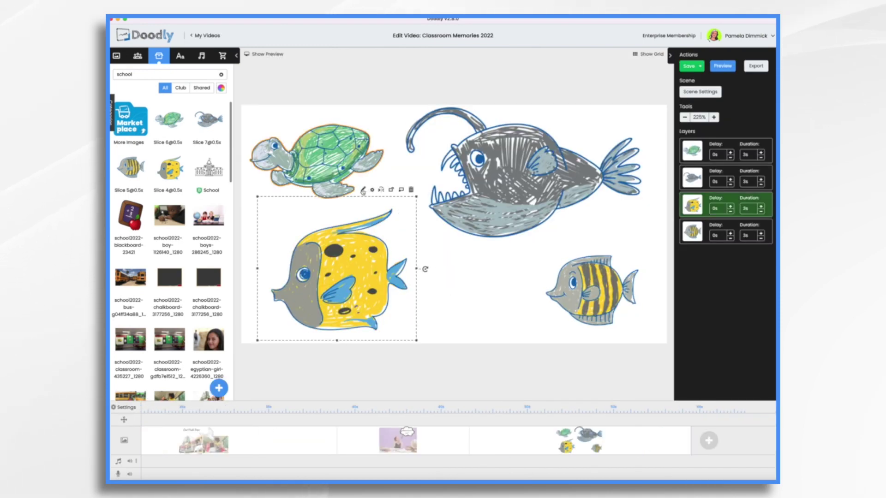
left_click(363, 190)
left_click(734, 268)
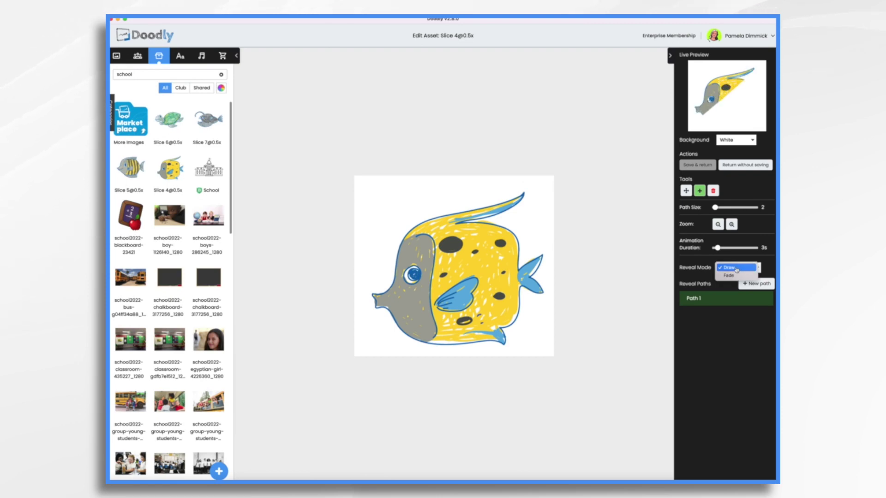
left_click(729, 275)
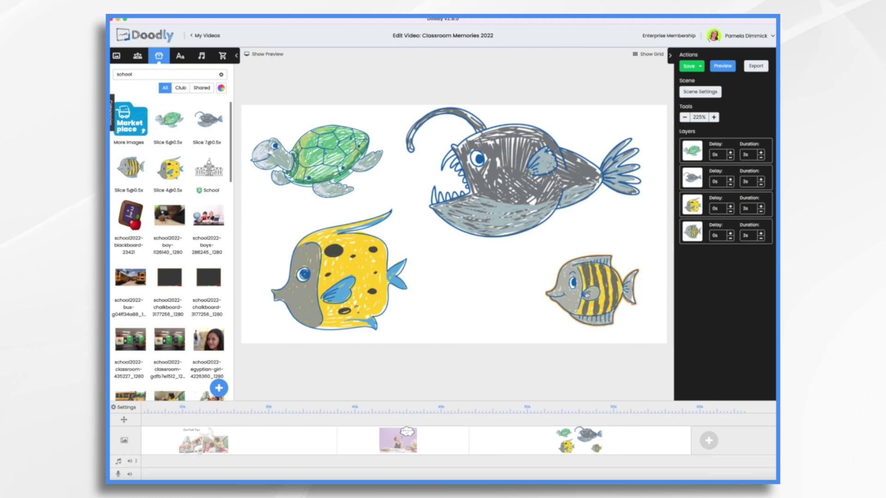
left_click(729, 233)
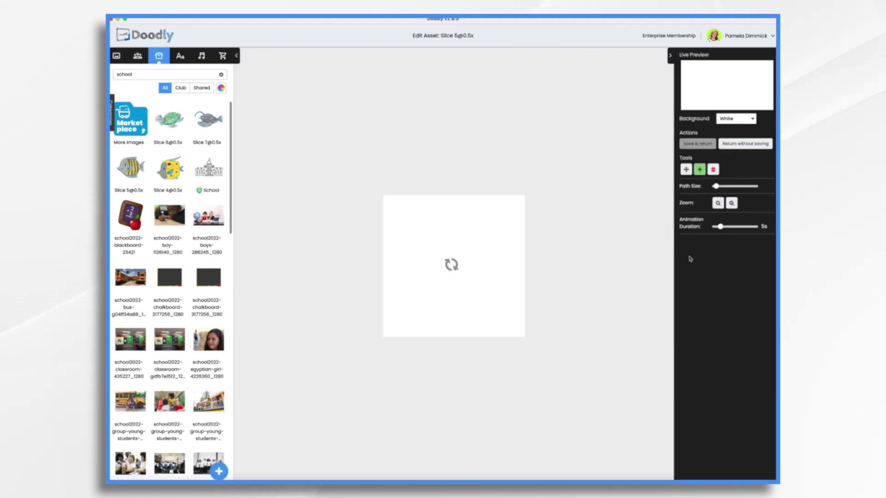
Set the striped fish's Reveal Mode to Fade, save, then select the anglerfish.
left_click(736, 267)
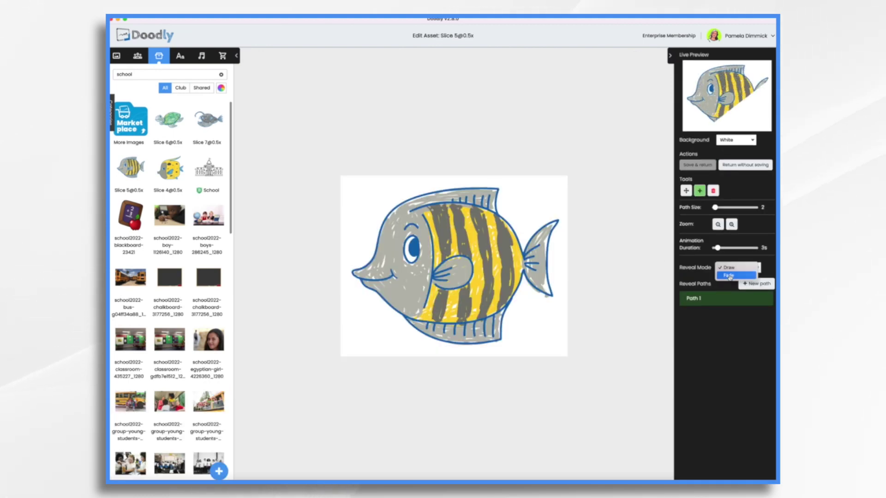
left_click(729, 276)
left_click(697, 165)
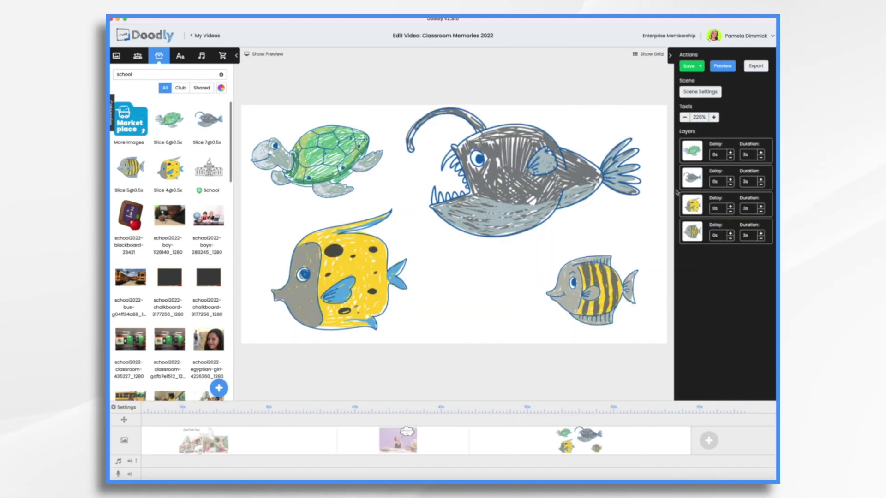
left_click(539, 198)
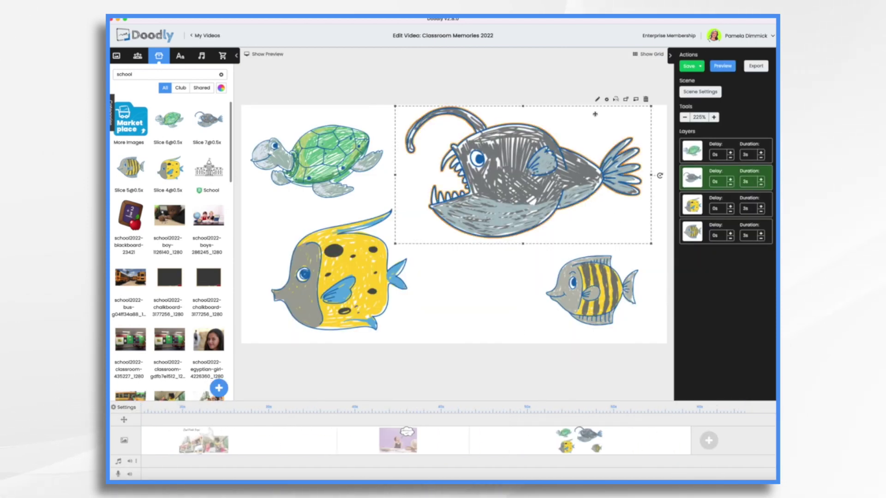
Open the anglerfish asset and trace Path 1 along its head and down its back.
left_click(598, 100)
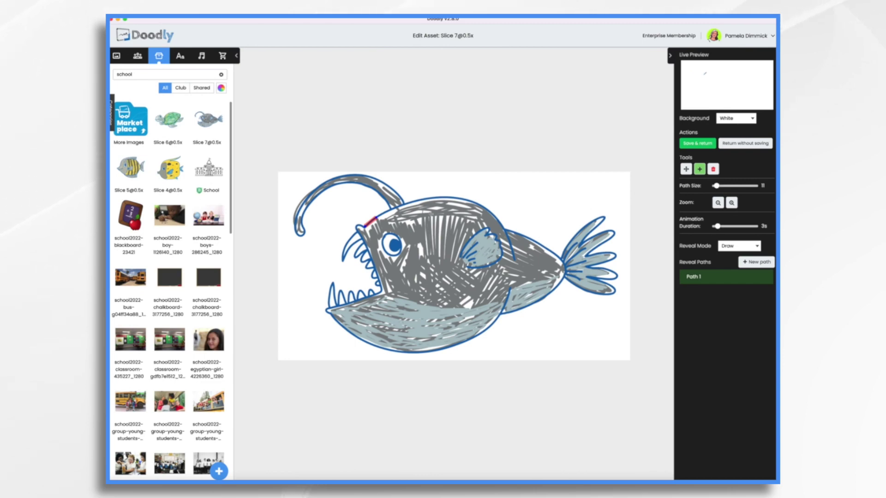
left_click_drag(381, 214, 456, 196)
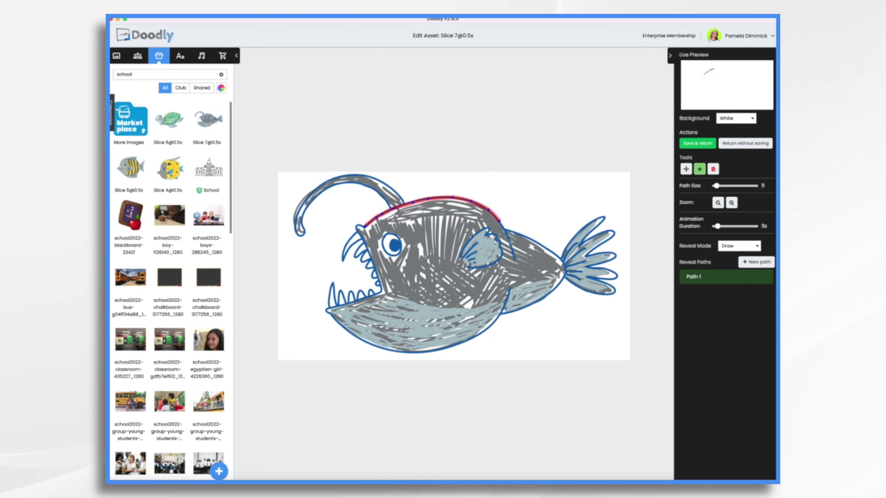
left_click_drag(500, 221, 511, 238)
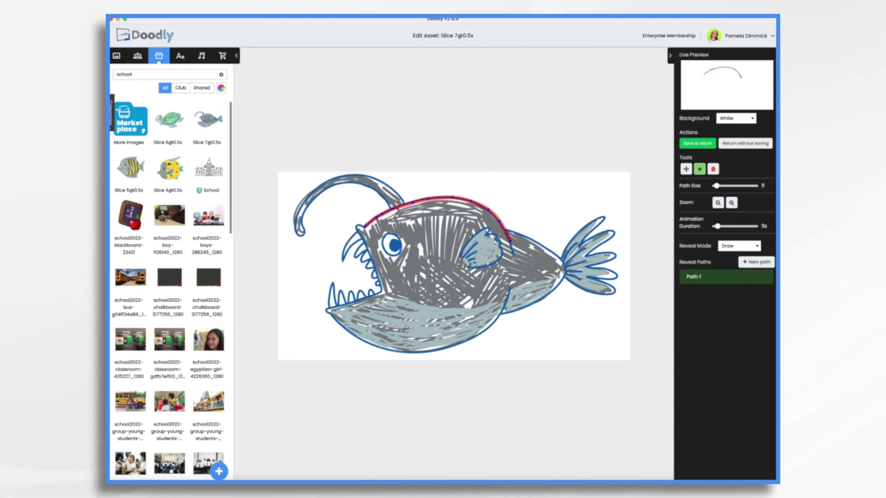
Trace Path 2 along the back toward the tail and Path 3 along the belly and lower jaw.
left_click(756, 263)
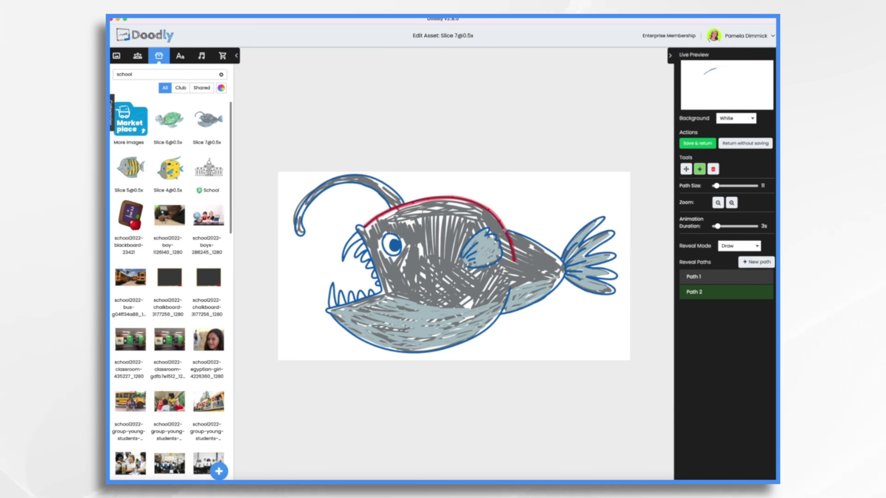
left_click_drag(506, 230, 549, 251)
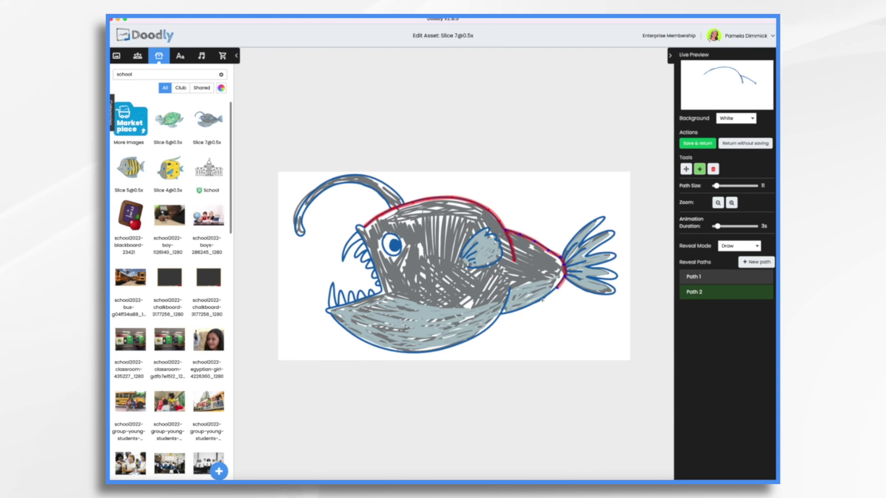
left_click_drag(538, 301, 531, 305)
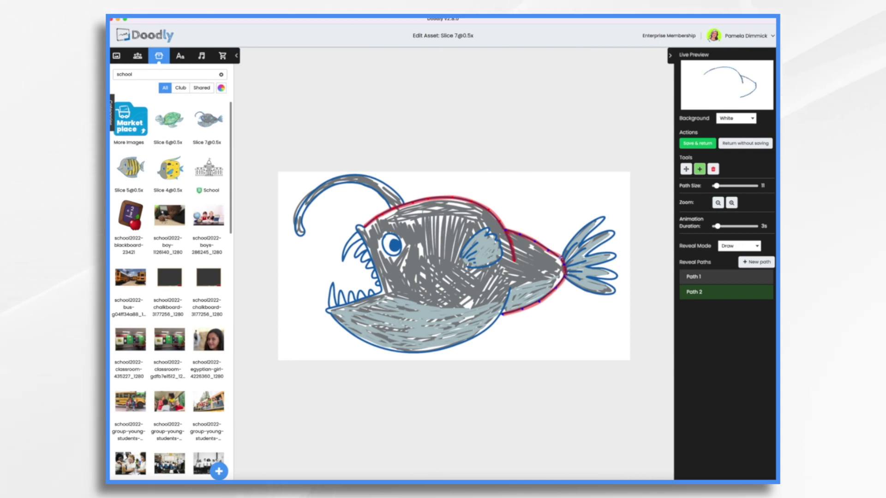
left_click(756, 262)
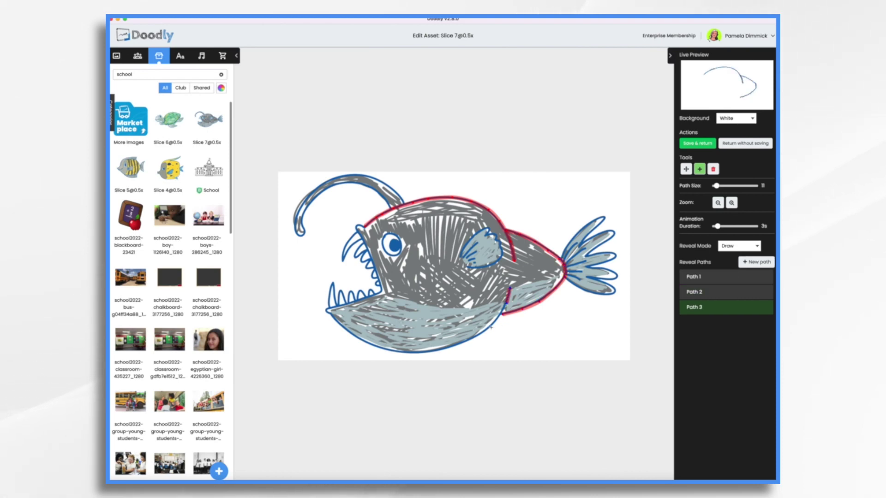
left_click_drag(491, 327, 474, 338)
left_click_drag(405, 352, 353, 338)
left_click_drag(324, 312, 381, 292)
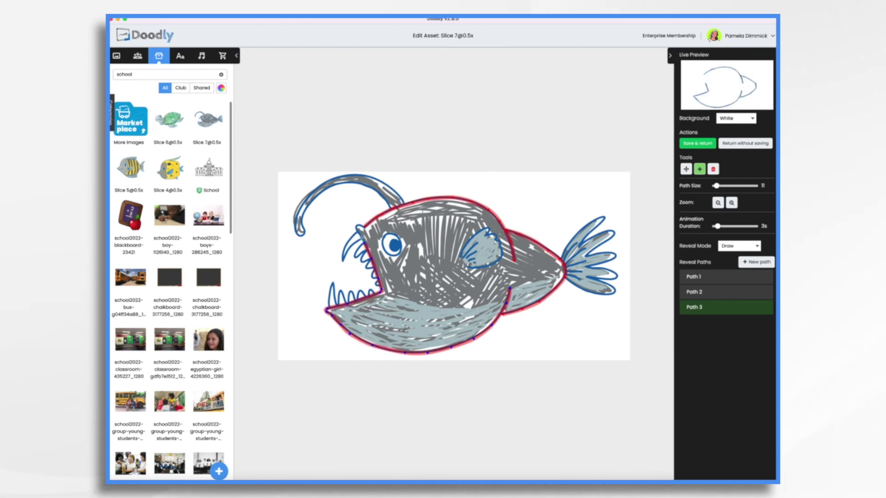
Add Paths 4–6 covering the jaw, lip and teeth, the tail fins, and the lure.
left_click(756, 264)
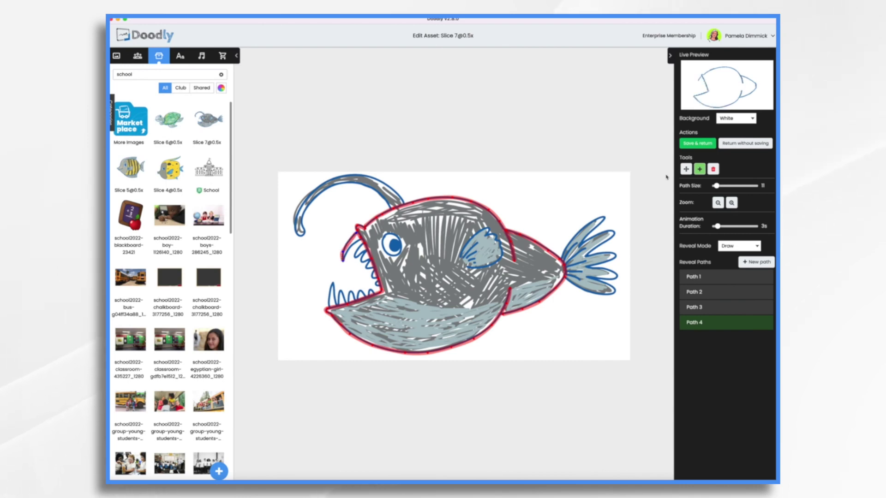
left_click_drag(355, 230, 343, 255)
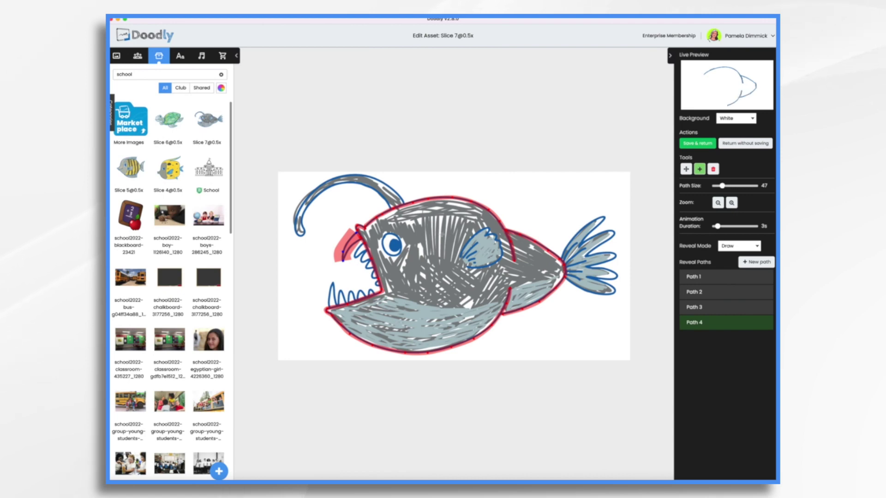
left_click_drag(343, 256, 361, 244)
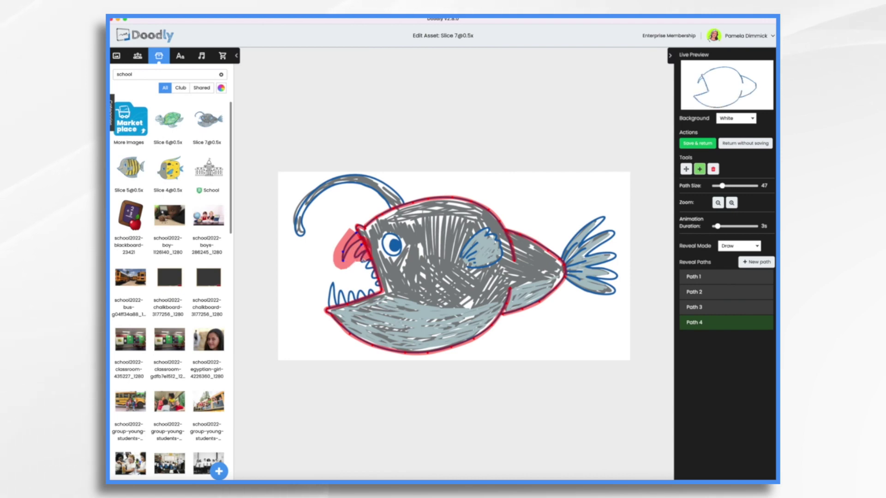
mouse_move(363, 261)
left_mouse_down()
mouse_move(376, 287)
mouse_move(339, 297)
mouse_move(334, 280)
left_mouse_up()
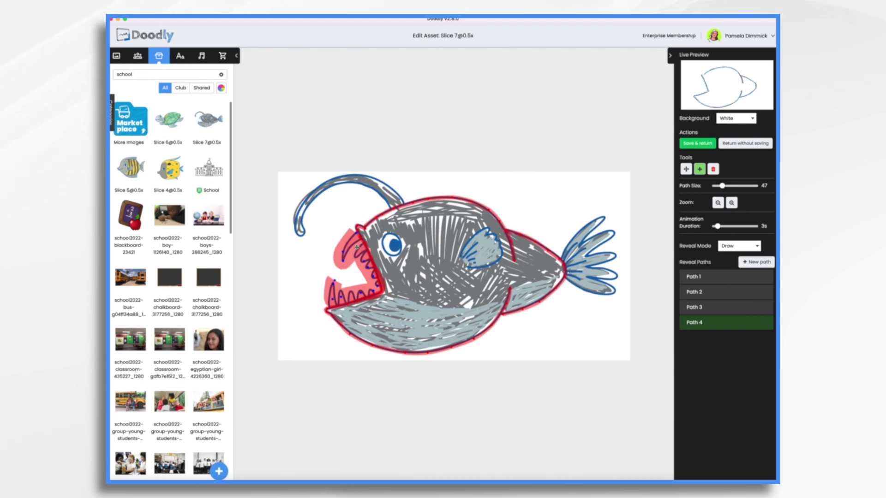
left_click(758, 261)
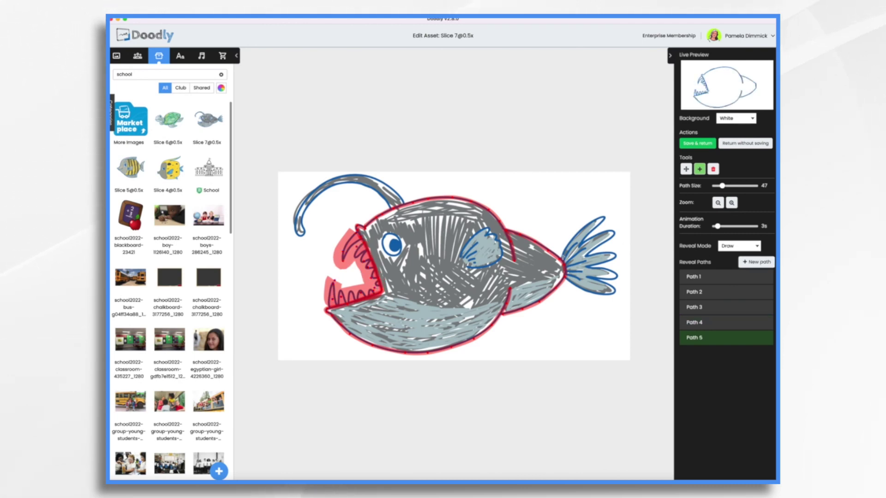
left_click(566, 247)
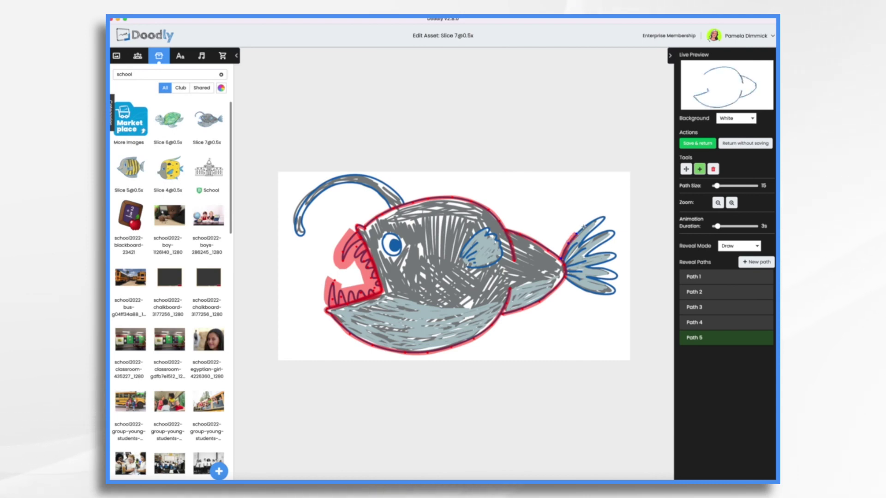
mouse_move(602, 218)
left_mouse_down()
mouse_move(588, 255)
mouse_move(609, 254)
mouse_move(590, 266)
mouse_move(616, 277)
mouse_move(590, 278)
mouse_move(615, 288)
mouse_move(568, 282)
left_mouse_up()
left_click(761, 262)
mouse_move(392, 204)
left_mouse_down()
mouse_move(326, 187)
mouse_move(301, 231)
mouse_move(298, 203)
mouse_move(350, 177)
mouse_move(400, 201)
left_mouse_up()
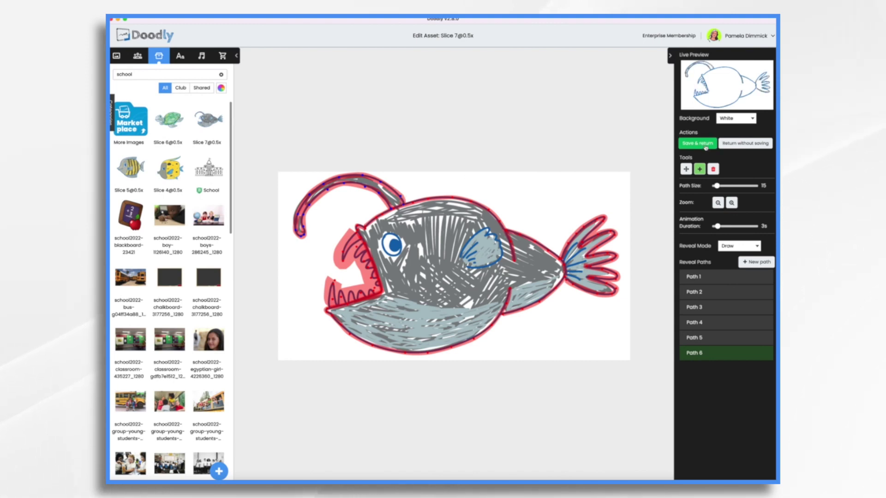
Save the anglerfish's reveal paths, then preview the third (sea-creature) scene twice.
left_click(698, 143)
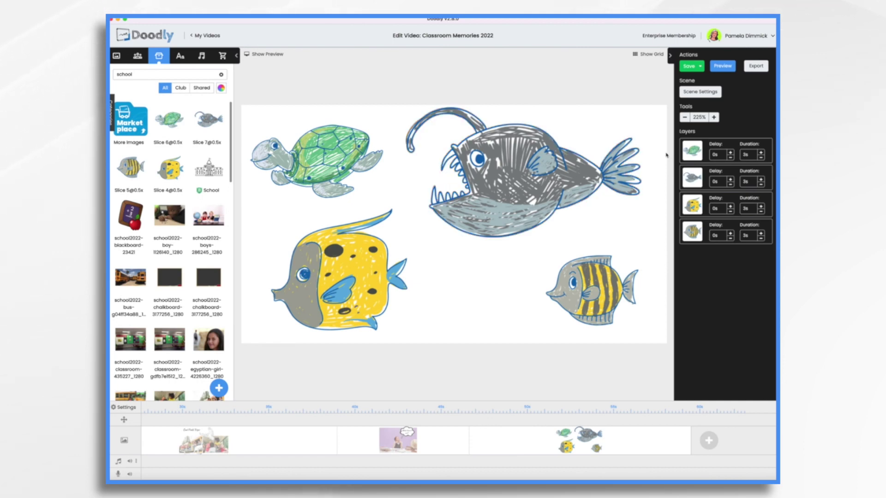
right_click(544, 448)
left_click(561, 397)
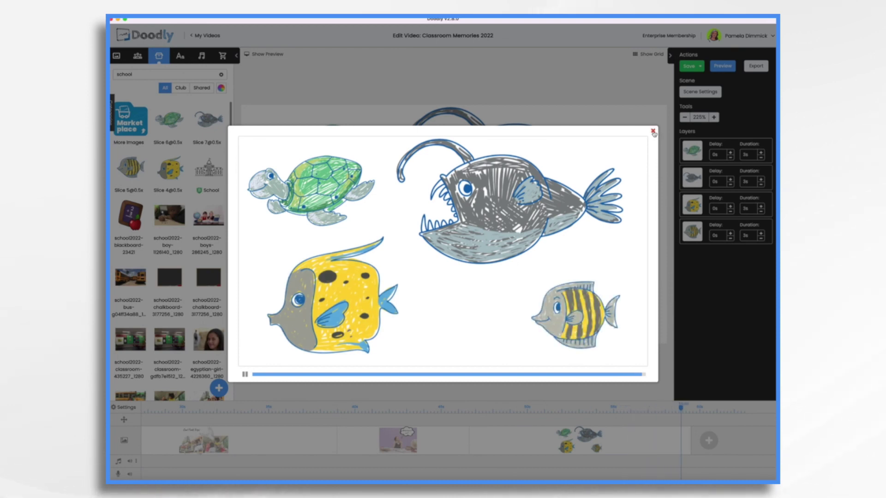
left_click(653, 132)
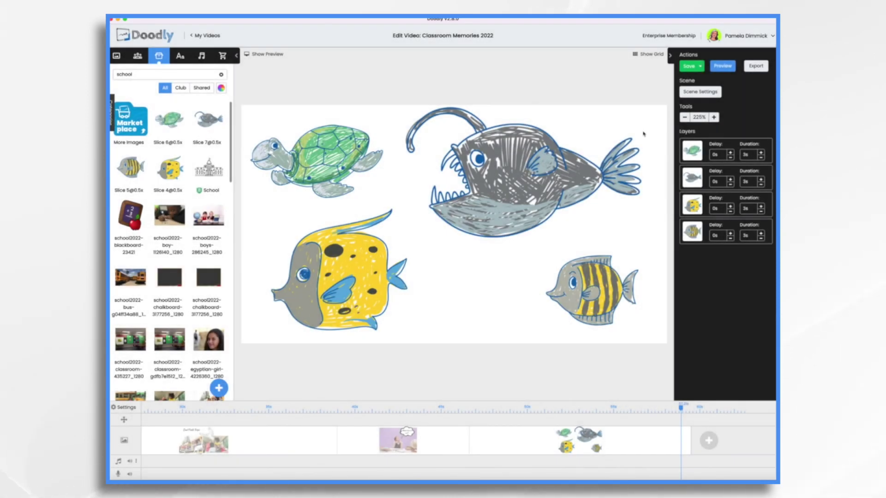
right_click(612, 443)
left_click(623, 392)
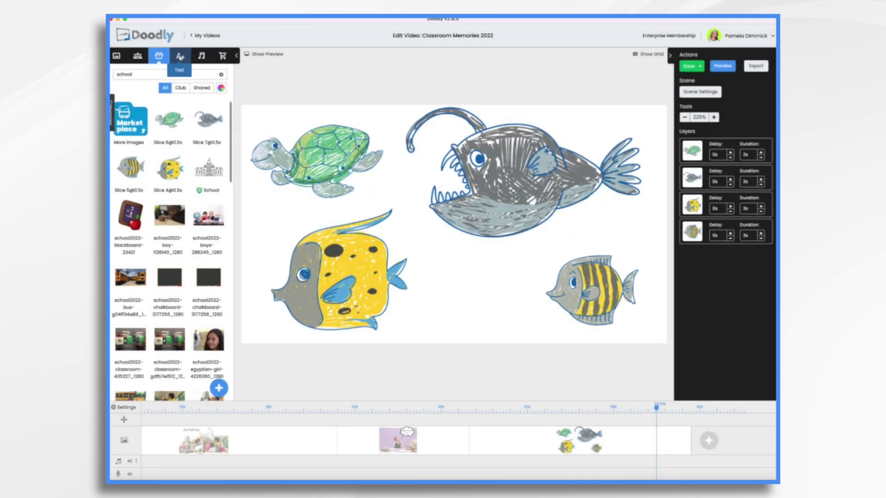
Place a Caveat-Bold 'Studying Sea Creatures' caption between the fish and shift the striped fish down-right.
left_click(180, 56)
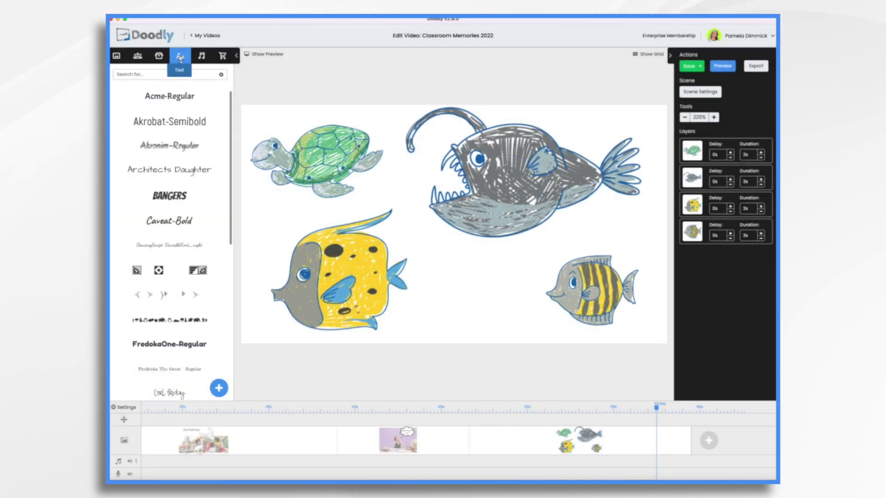
left_click_drag(183, 225, 475, 289)
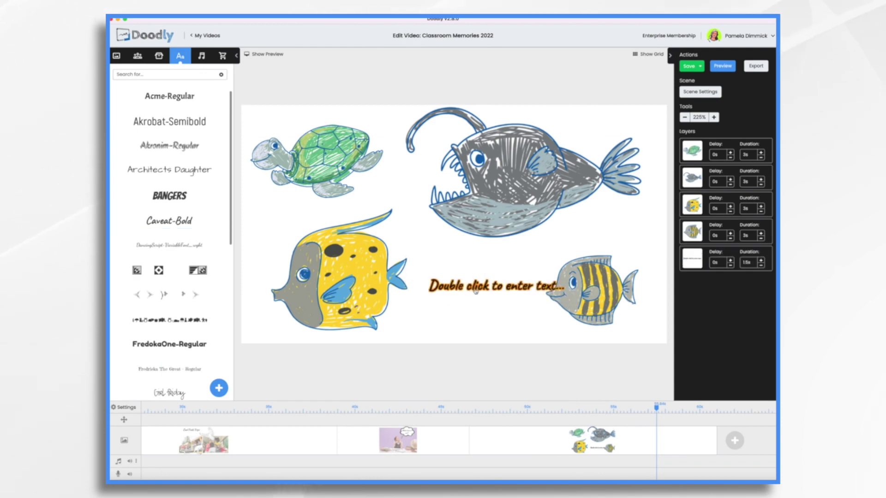
double_click(476, 290)
type("Studying Sea Creatures")
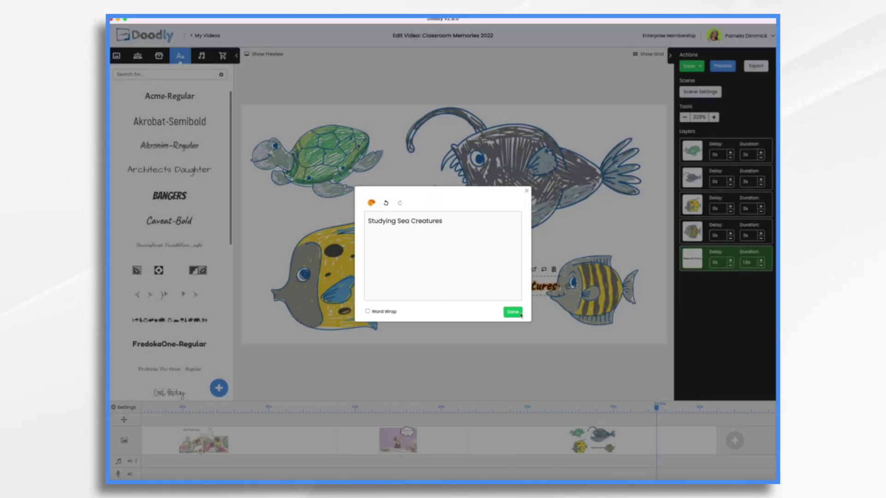
left_click(520, 314)
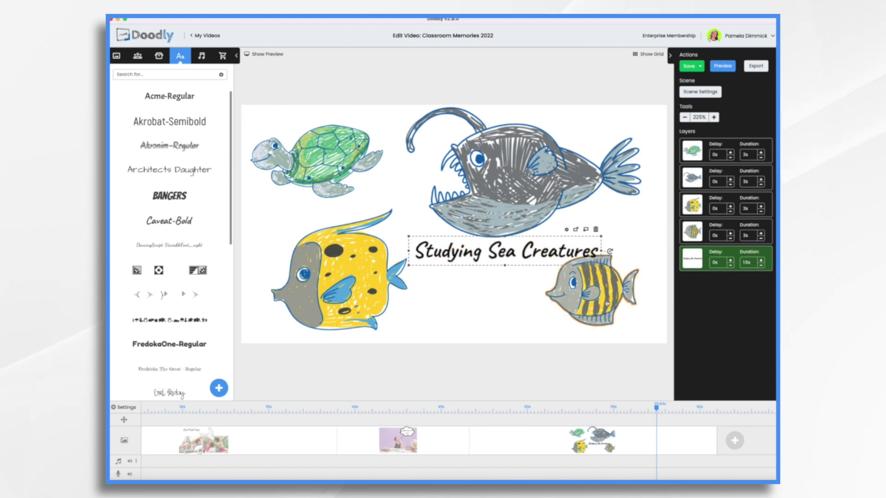
left_click_drag(607, 303, 611, 310)
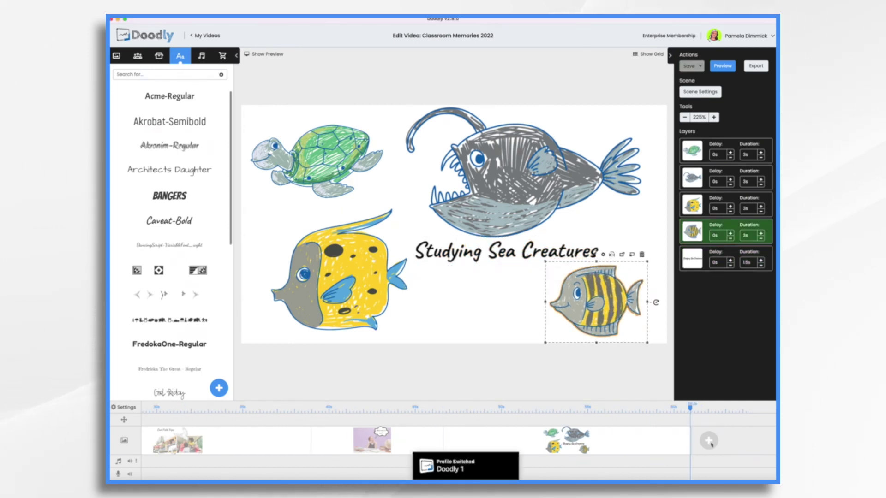
Add a new closing scene with a large, centred Caveat-Bold 'Have a Great Summer!' caption.
left_click(710, 444)
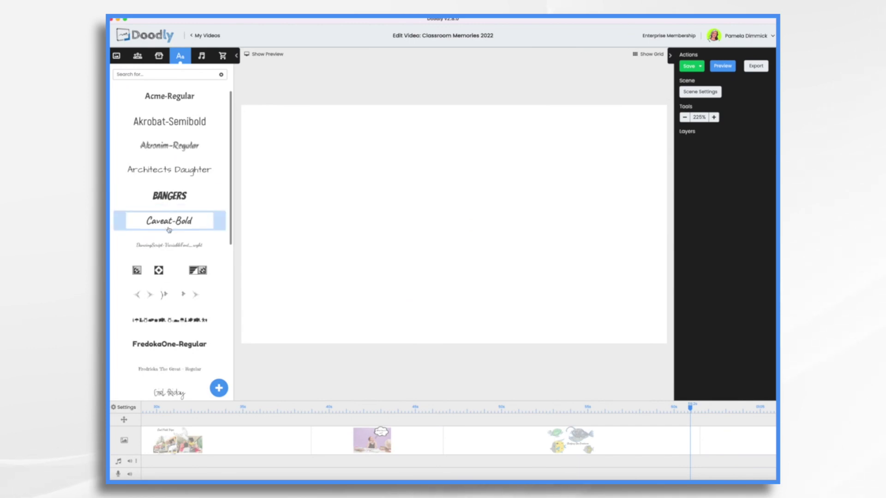
left_click_drag(169, 225, 378, 149)
double_click(377, 149)
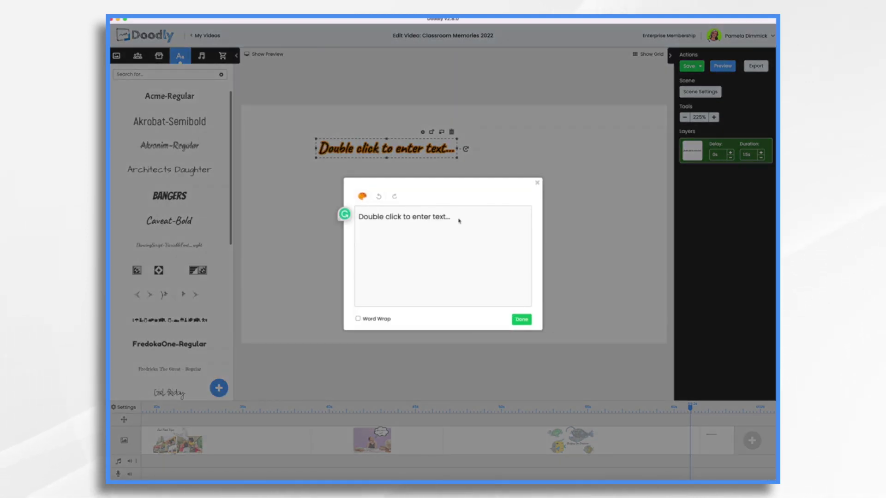
key("super+a")
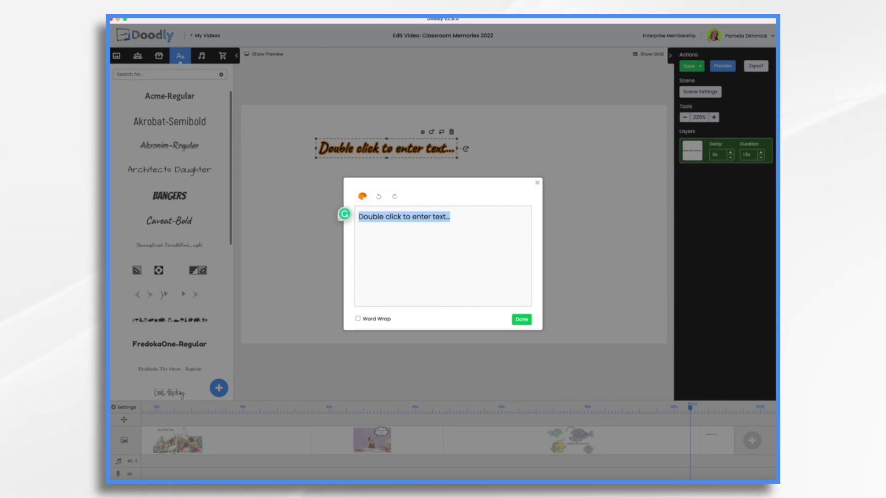
type("Have a Great Summe")
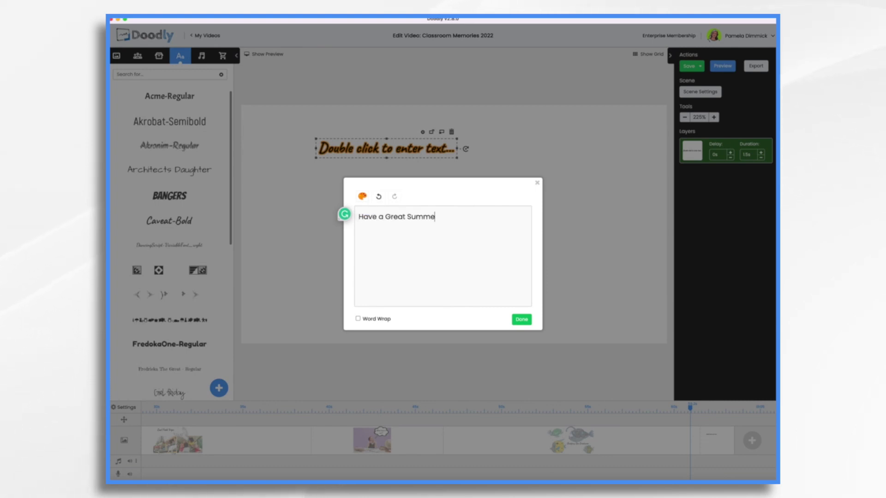
type("r!")
left_click(521, 319)
left_click_drag(459, 161, 632, 186)
left_click_drag(497, 166, 484, 206)
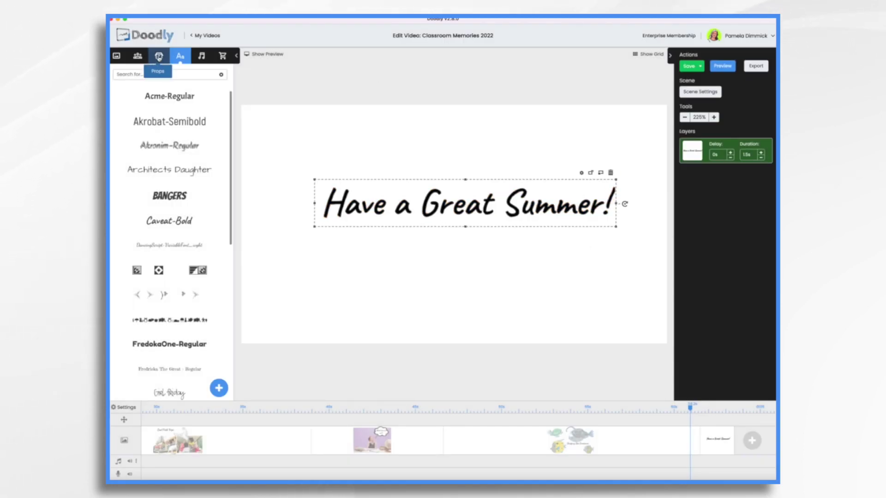
Search the props library for 'chalkboar' to list chalkboard images.
left_click(158, 56)
key("BackSpace")
key("BackSpace")
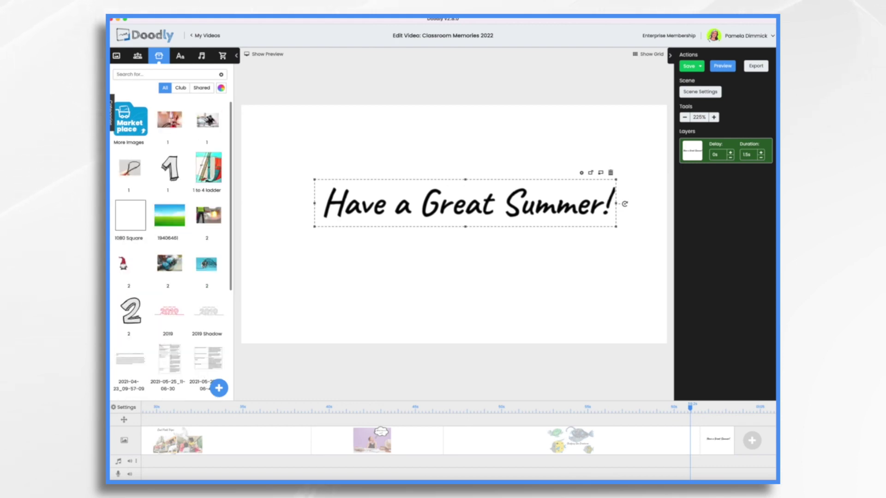
type("chalkboar")
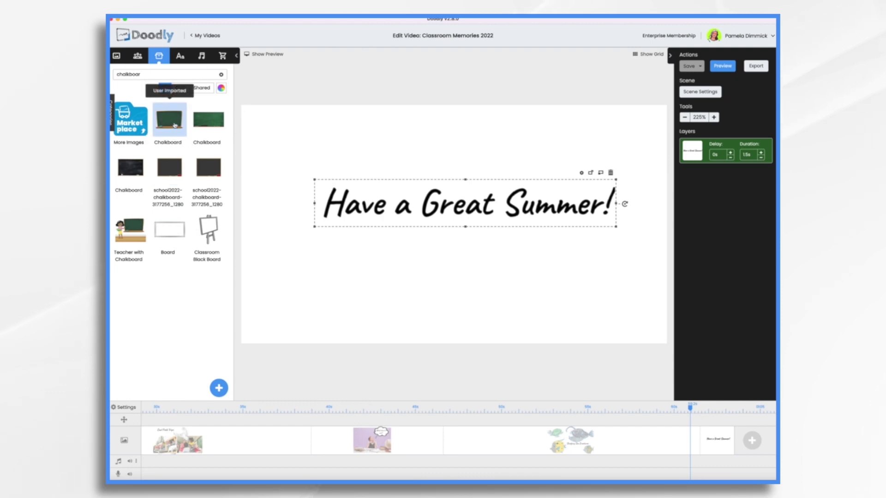
Place a Chalkboard prop enlarged over most of the canvas, with the caption layered in front.
left_click_drag(168, 121, 370, 201)
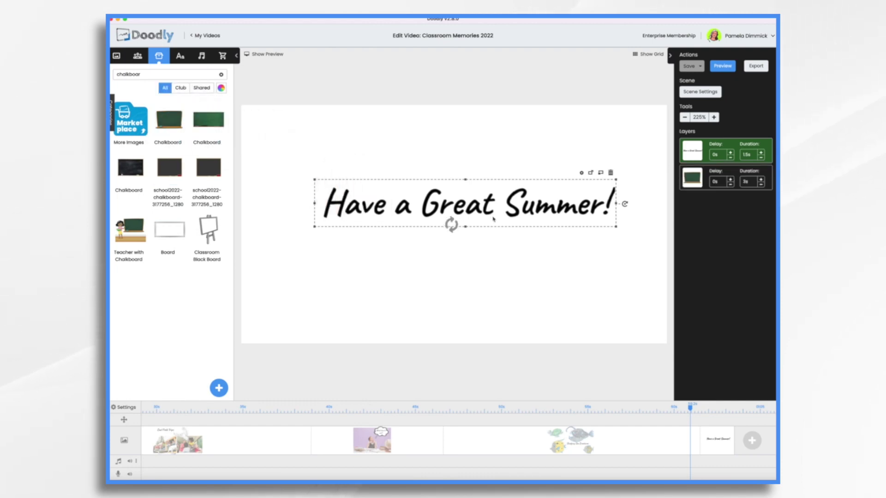
left_click(371, 156)
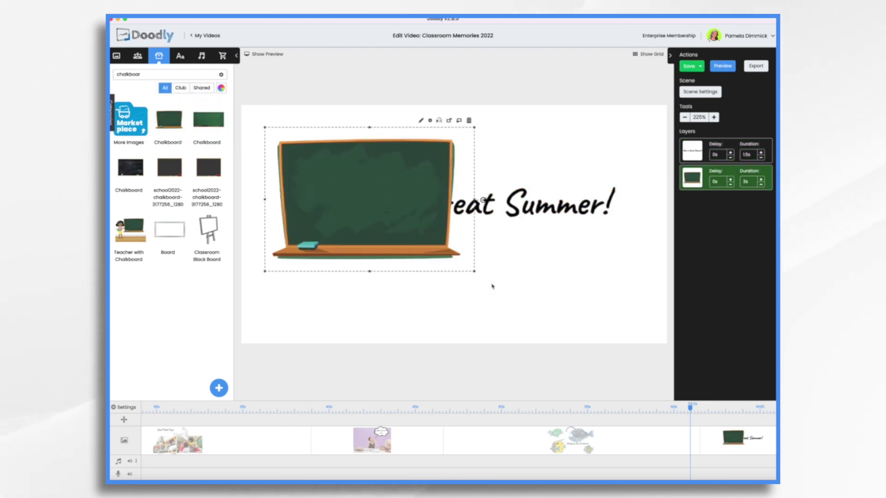
left_click_drag(478, 274, 621, 371)
left_click_drag(525, 297, 544, 274)
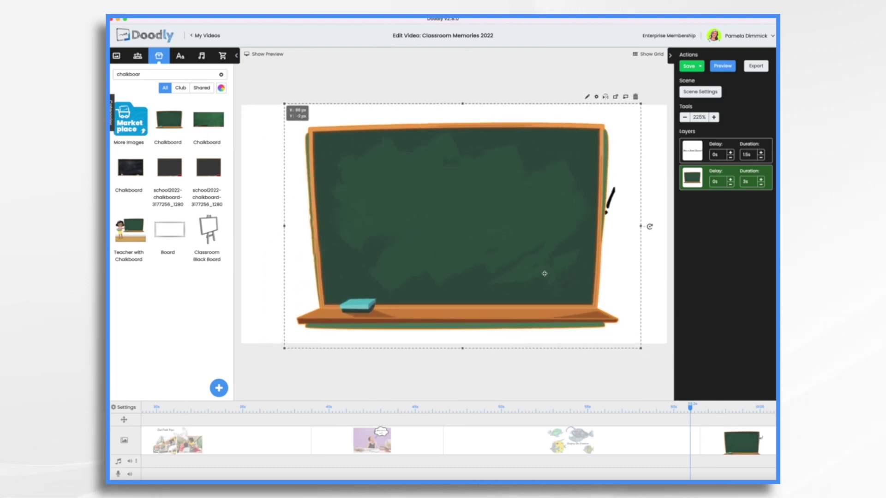
left_click_drag(690, 178, 691, 151)
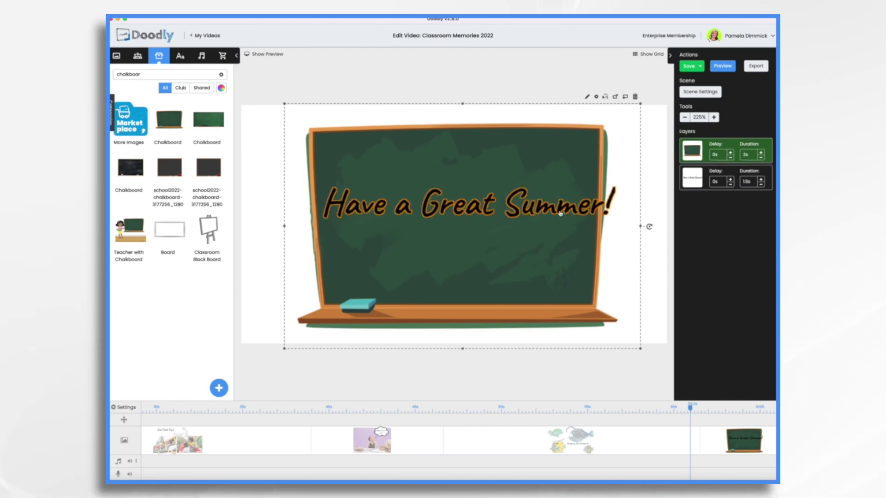
Make the caption white (#FFFFFF) and apply Scene Settings with 5s extra end time.
left_click(560, 212)
double_click(437, 214)
left_click(406, 217)
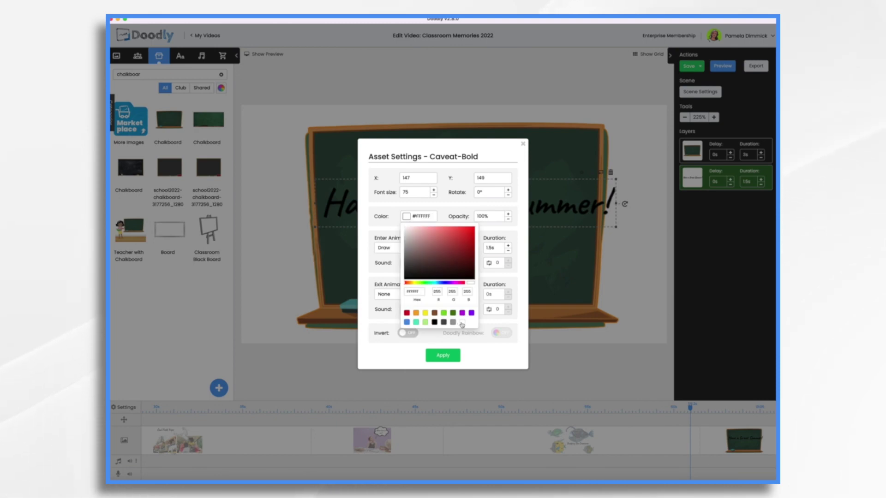
left_click(446, 356)
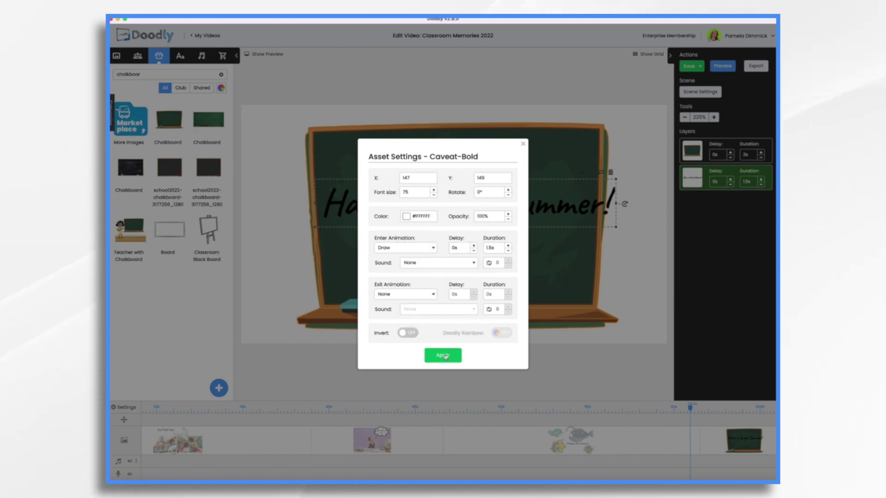
left_click(442, 355)
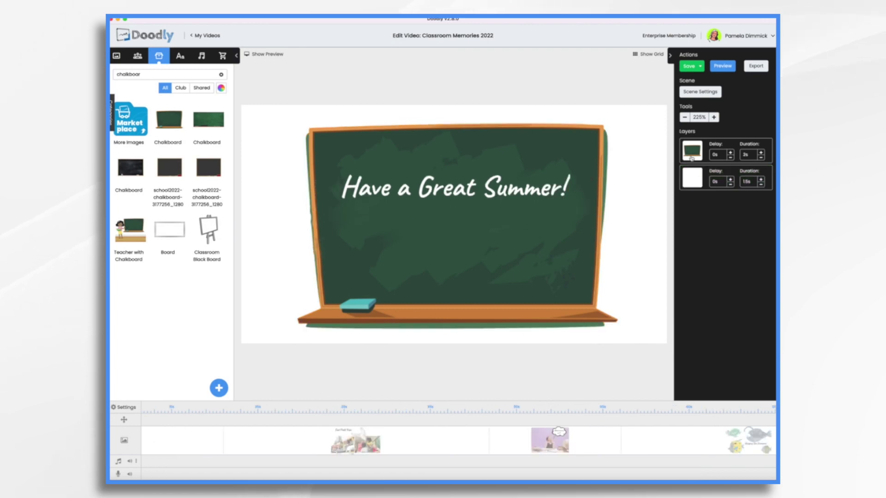
left_click(706, 92)
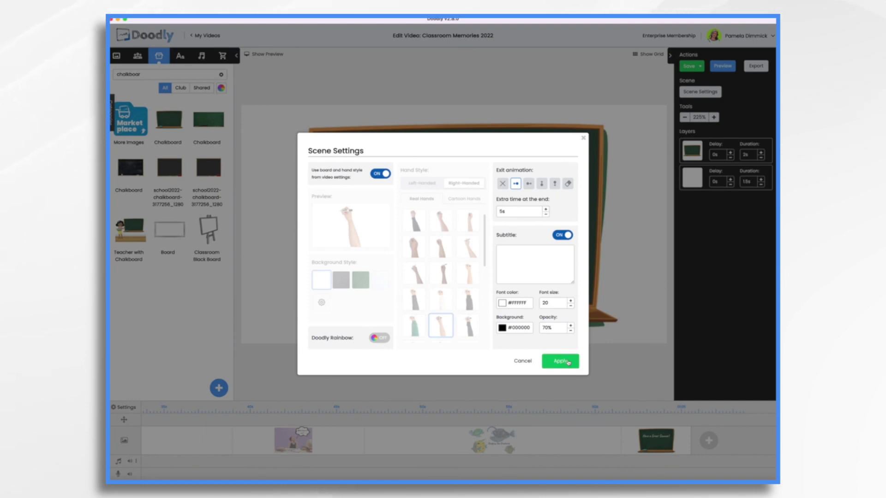
left_click(568, 362)
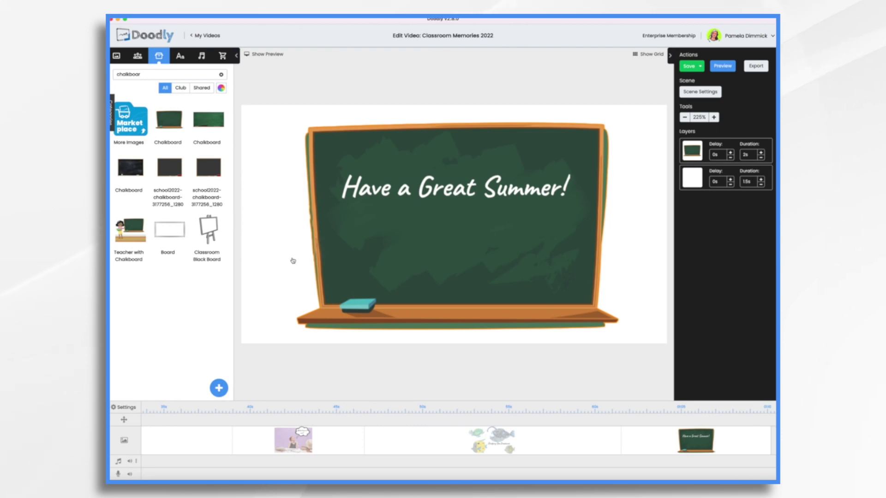
Add the Favorite Things track to the music track, starting slightly later.
left_click(201, 57)
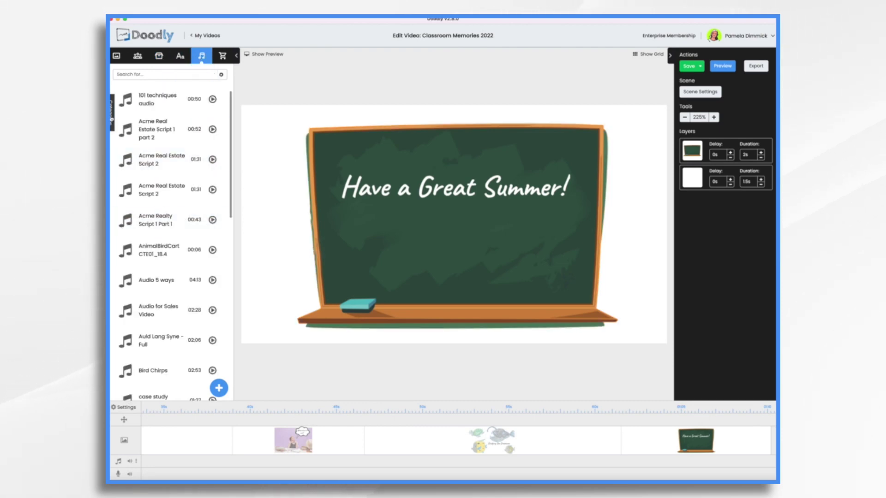
left_click(111, 120)
left_click(134, 136)
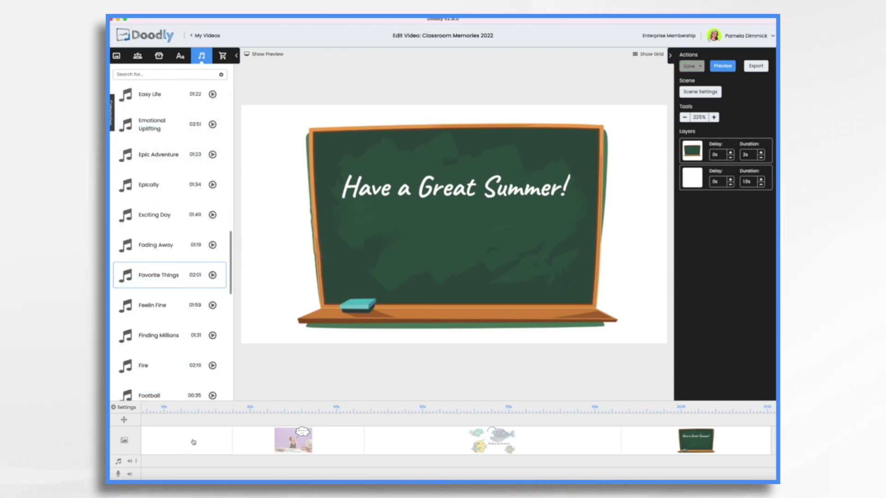
scroll(193, 442, "left", 5)
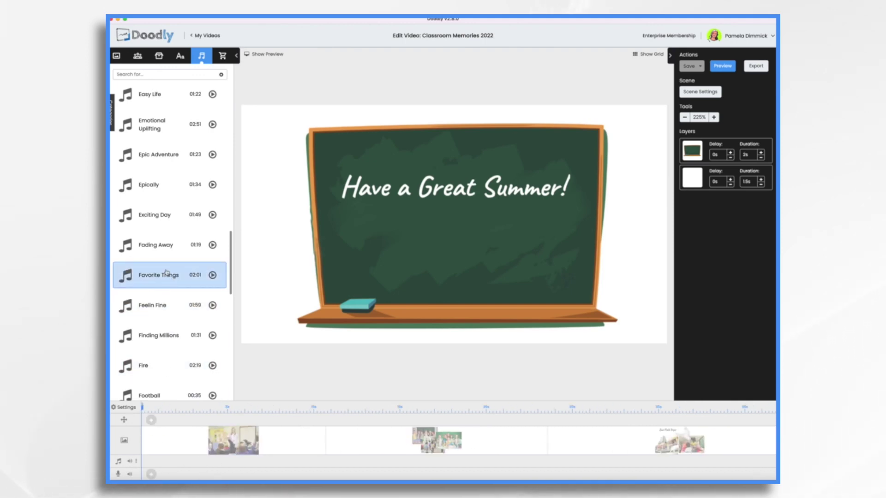
left_click_drag(166, 272, 184, 462)
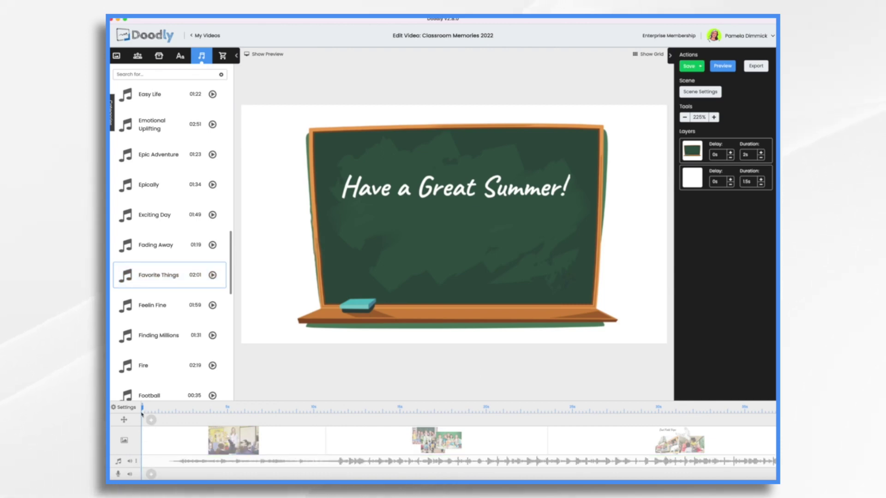
left_click_drag(143, 408, 165, 410)
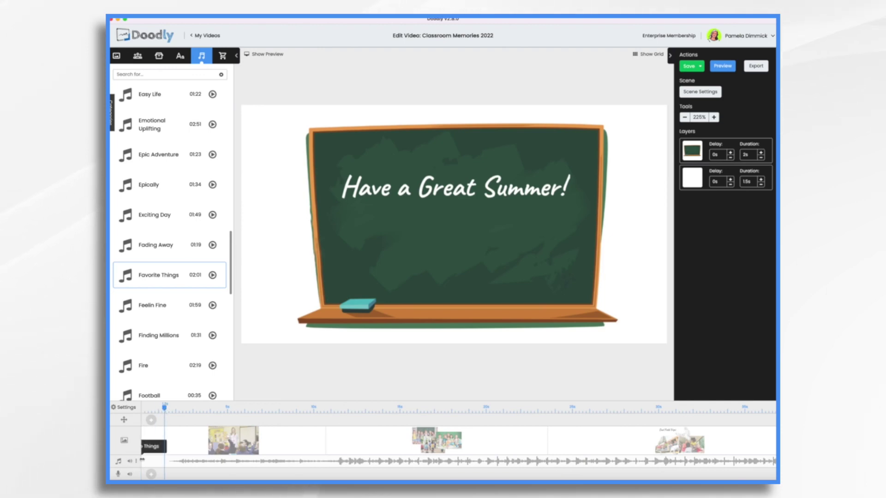
left_click_drag(143, 460, 259, 466)
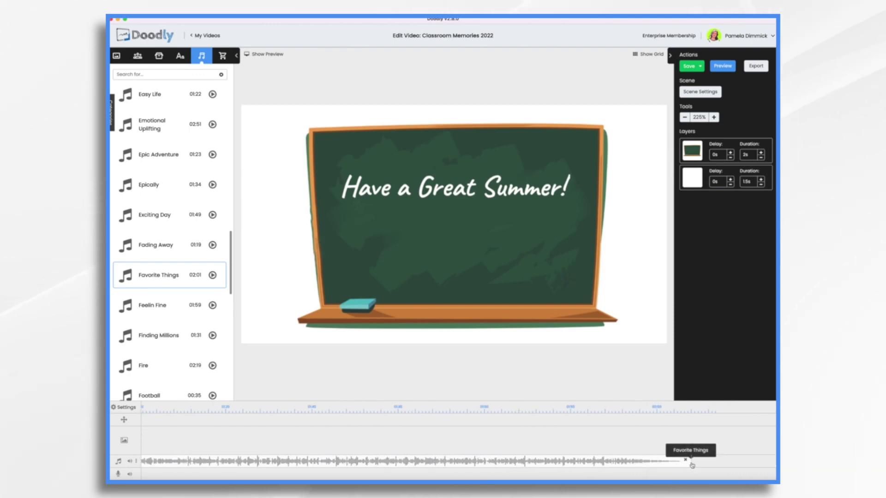
Trim the music to end with the final scene and give it a longer fade-out.
left_click_drag(691, 462, 209, 462)
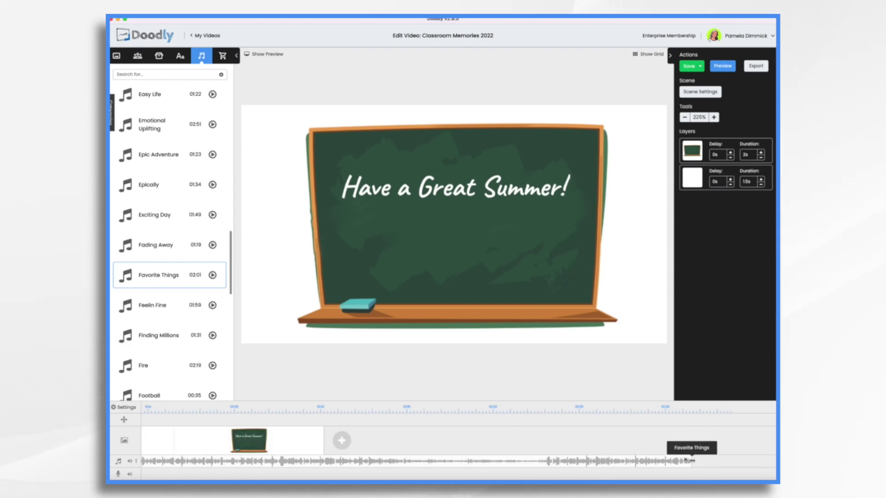
left_click_drag(692, 460, 351, 463)
left_click_drag(692, 462, 668, 460)
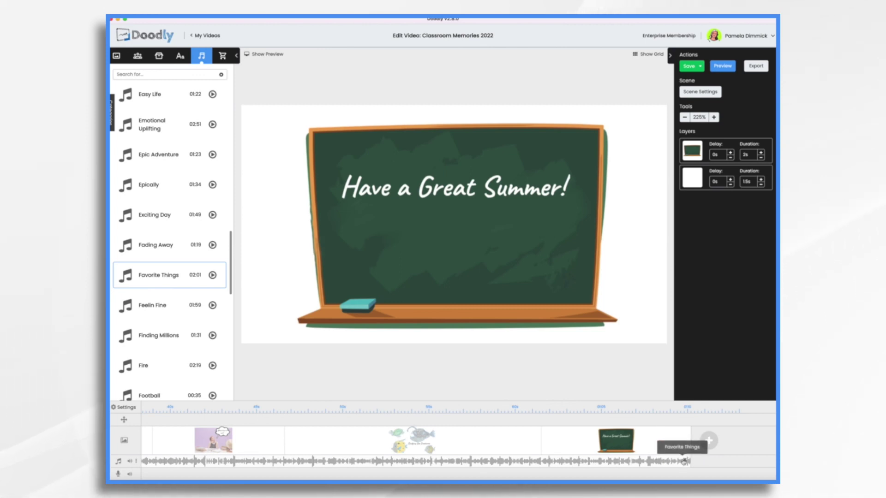
right_click(678, 455)
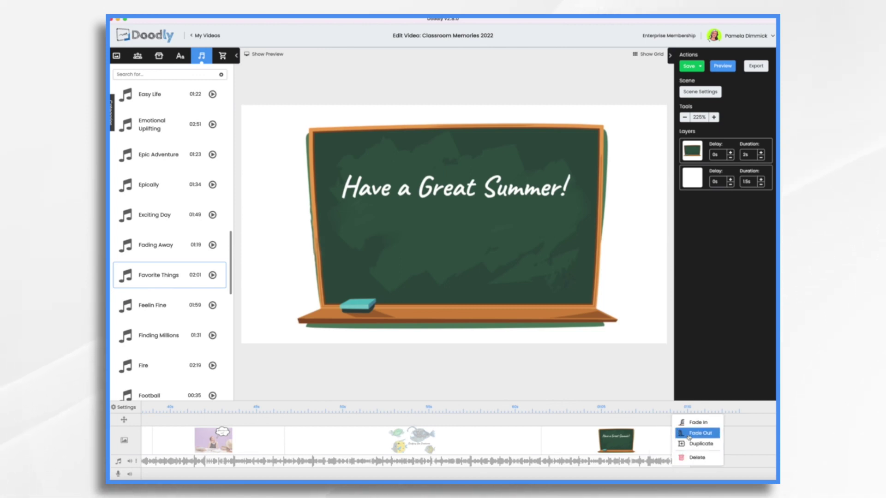
left_click(685, 444)
left_click_drag(673, 461, 639, 469)
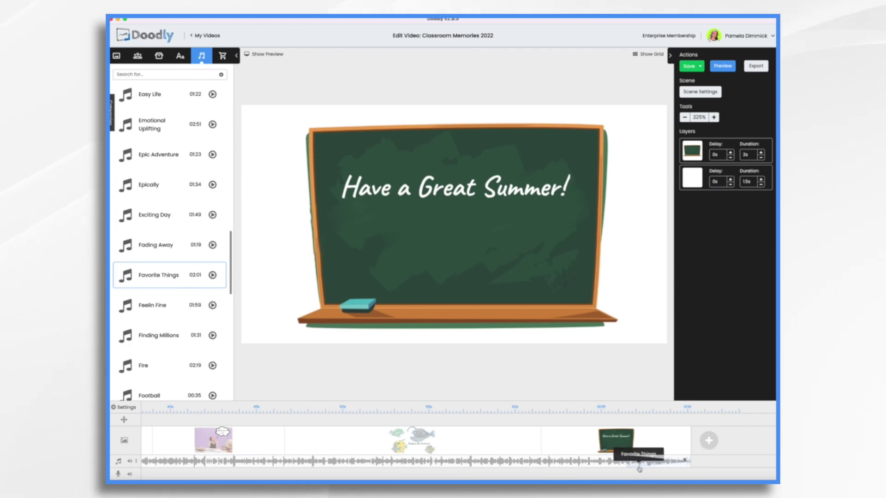